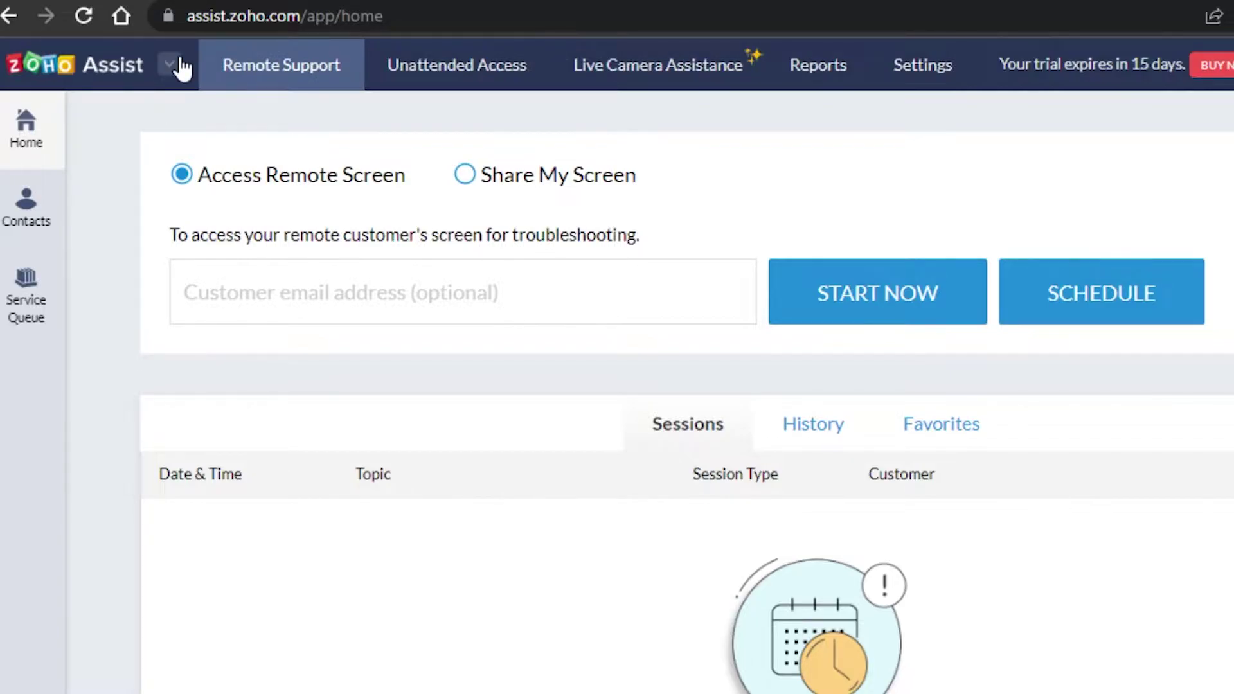
Browse the full catalogue of other Zoho apps, then close it.
left_click(172, 64)
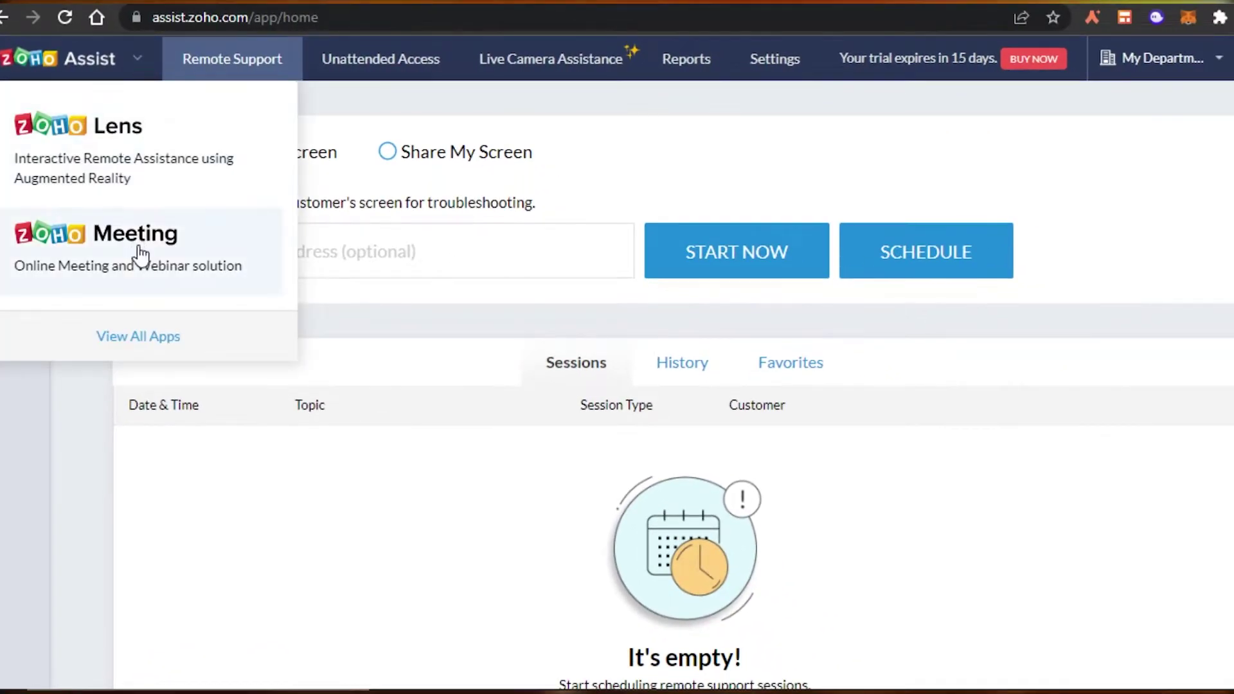
left_click(146, 337)
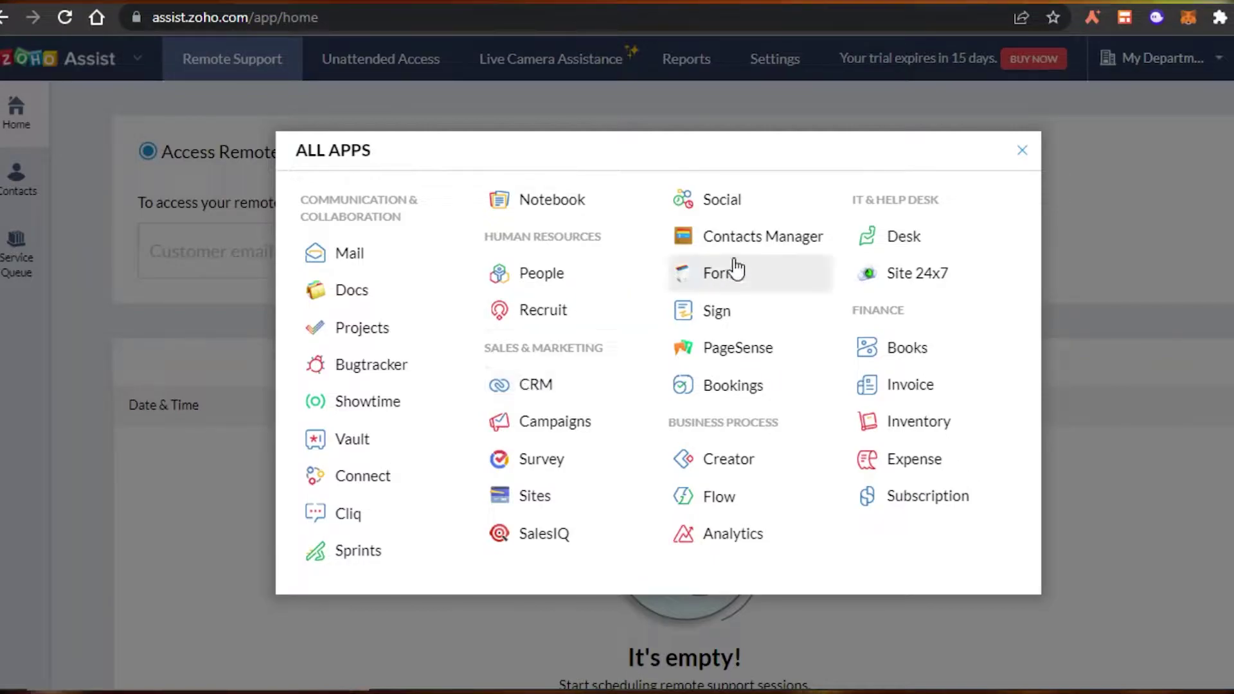
left_click(1022, 150)
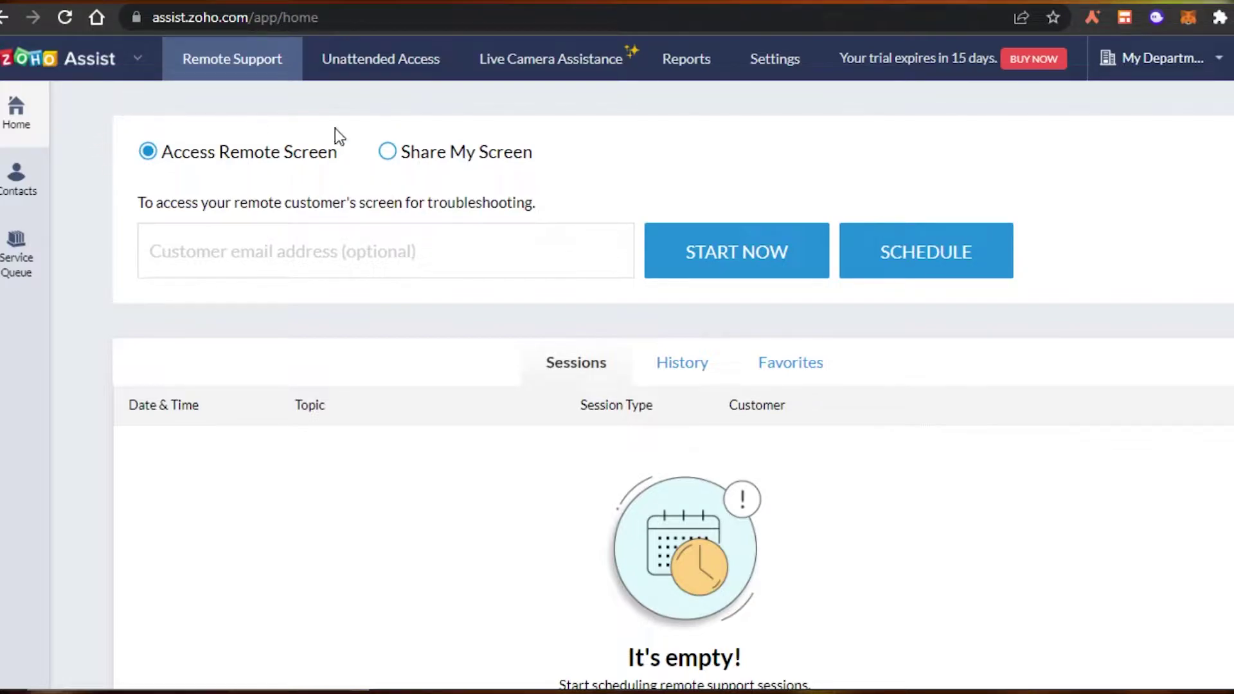
scroll(1137, 224, "down", 1)
scroll(674, 386, "up", 1)
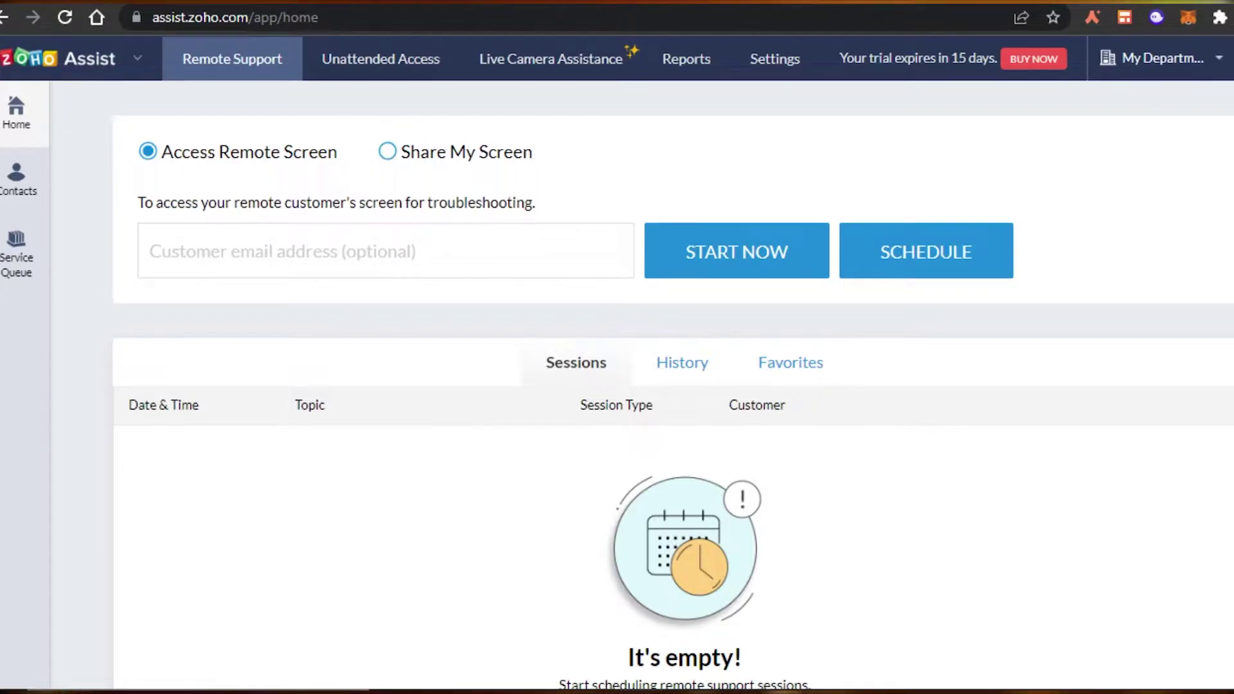
Switch to the Zoho Assist pricing tab and scroll through the plan cards.
left_click(932, 1)
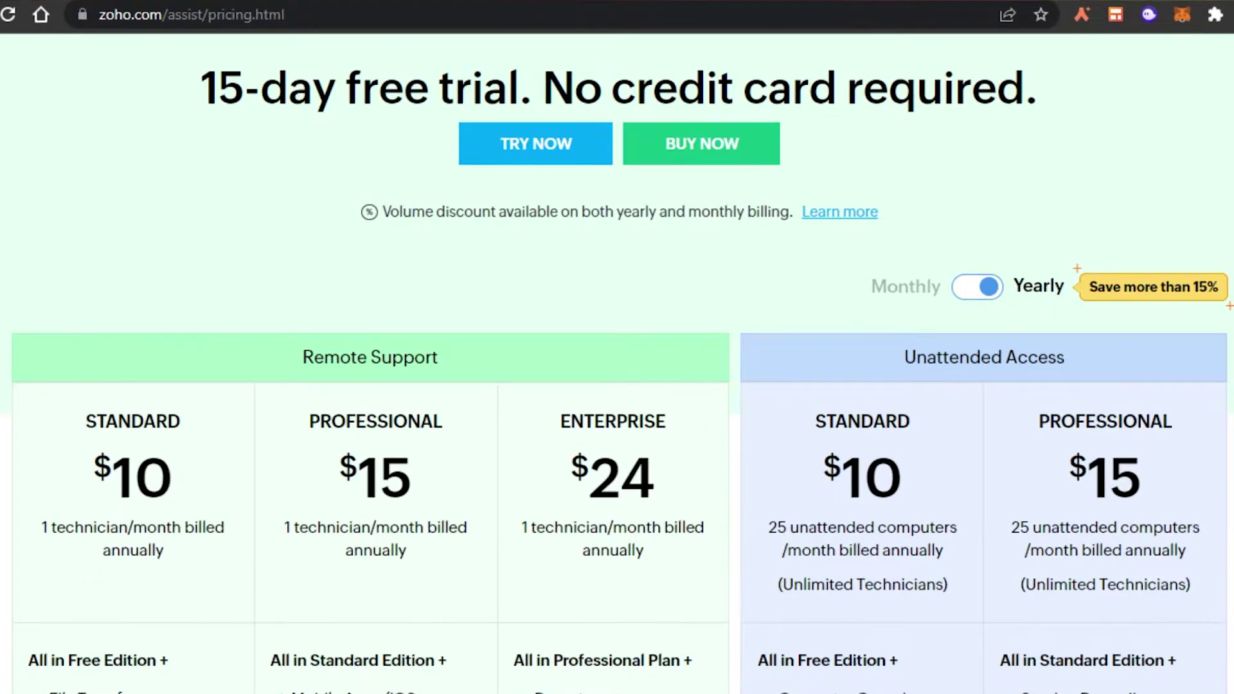
scroll(617, 363, "down", 2)
scroll(616, 363, "up", 2)
scroll(617, 363, "down", 1)
scroll(617, 363, "down", 4)
scroll(617, 363, "up", 2)
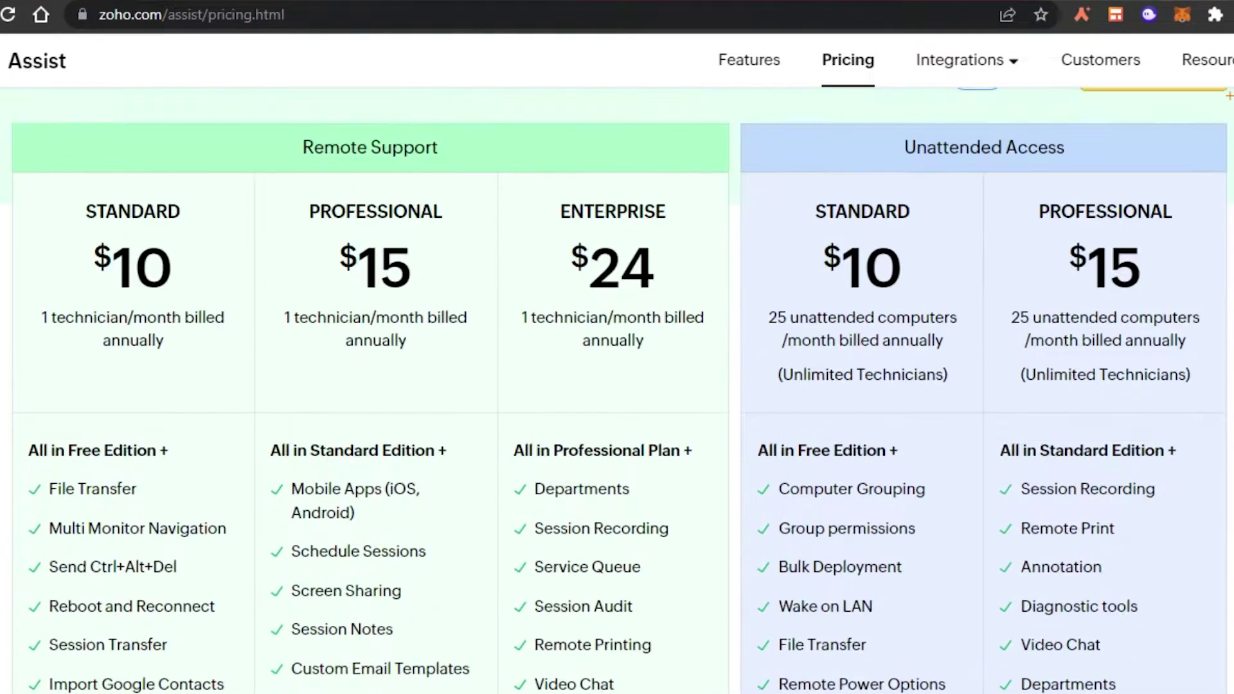
scroll(617, 363, "down", 2)
scroll(617, 363, "up", 1)
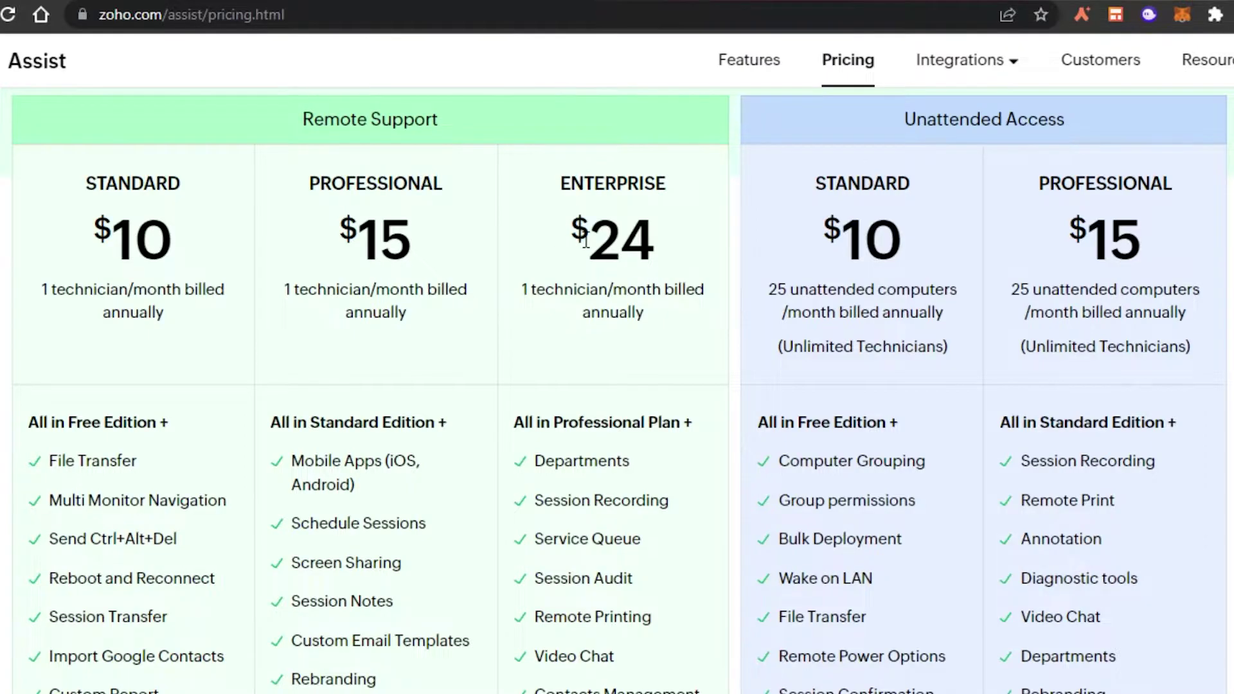
Highlight the Enterprise price of $24 and the 25 unattended computers allowance.
left_click_drag(598, 240, 674, 234)
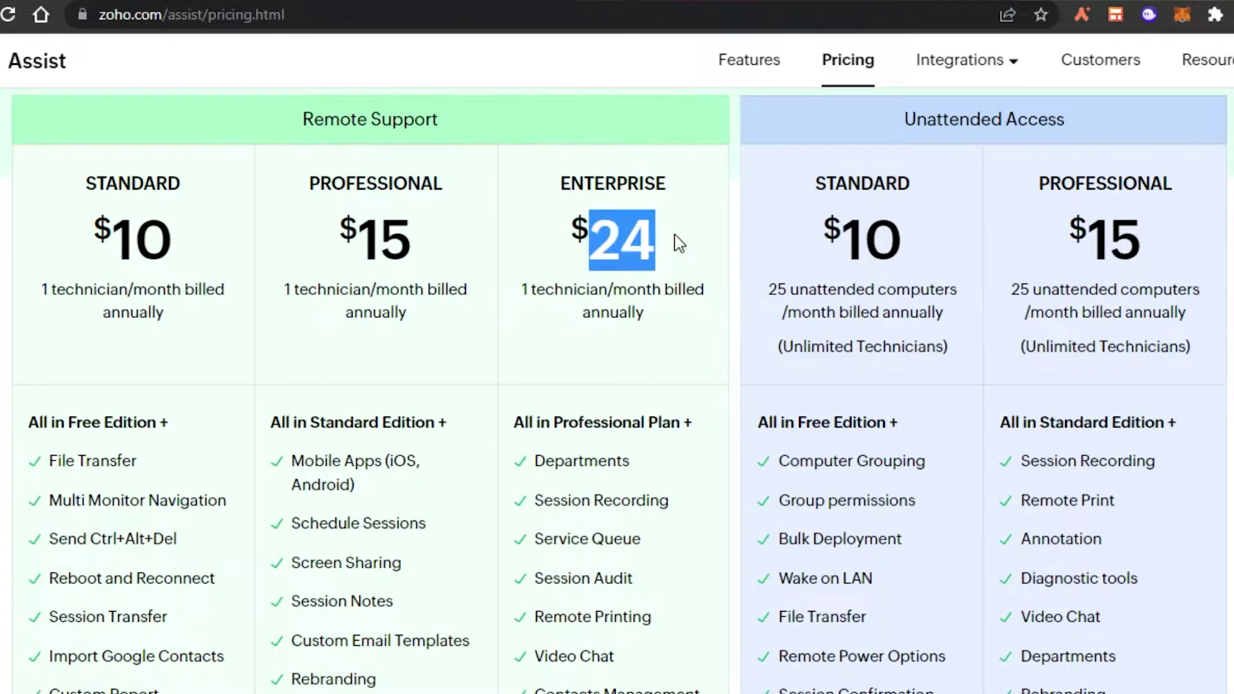
left_click(673, 233)
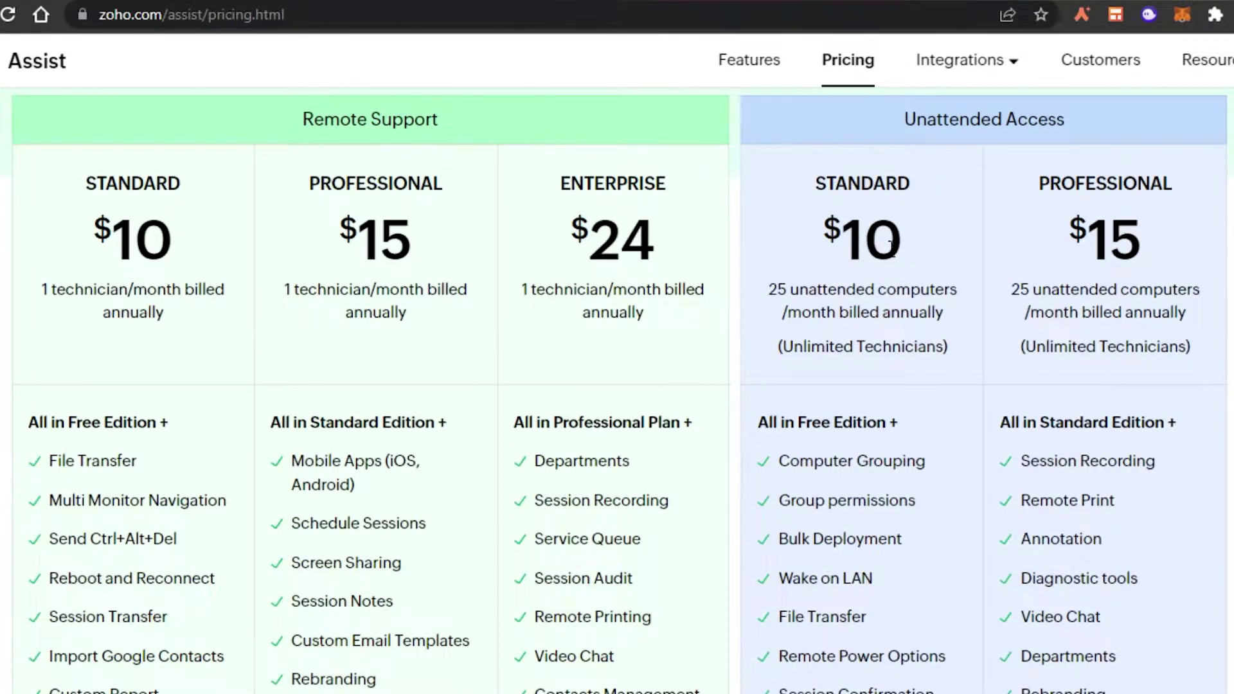
left_click_drag(771, 290, 956, 289)
left_click(990, 284)
Highlight the Professional plan's 25 unattended computers and scroll through the plan feature lists.
left_click_drag(1008, 287, 1217, 303)
left_click(1219, 302)
scroll(617, 385, "down", 10)
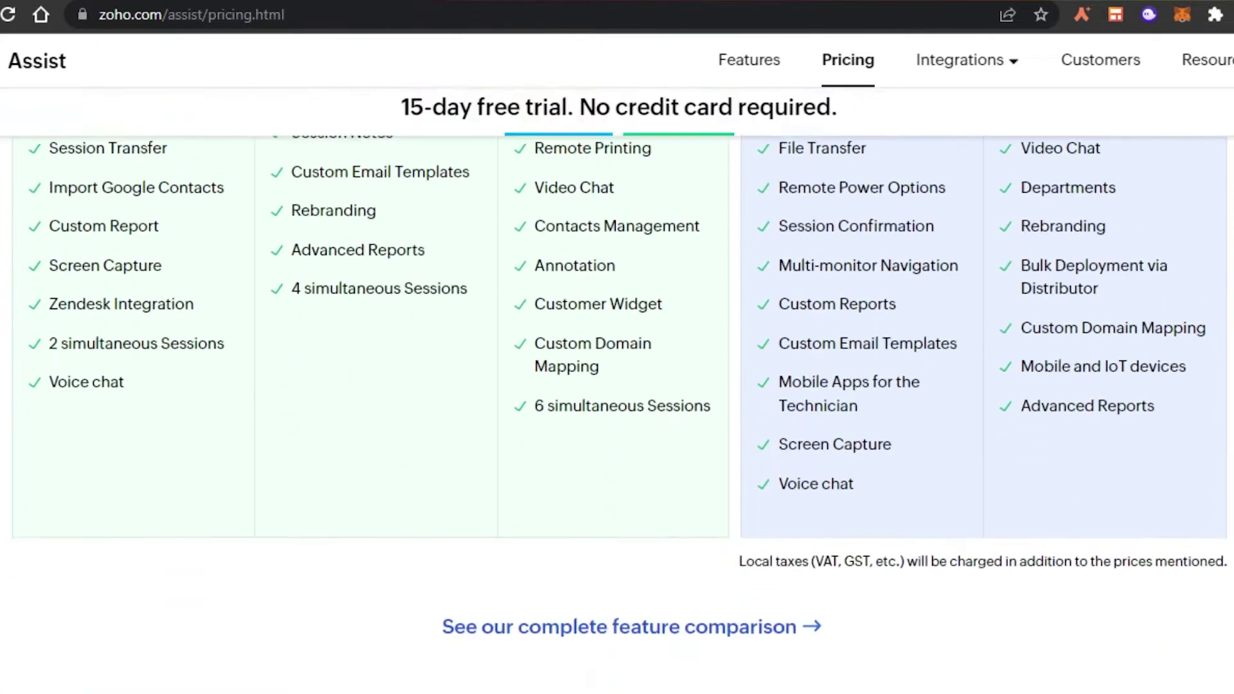
scroll(616, 385, "up", 15)
scroll(616, 386, "down", 4)
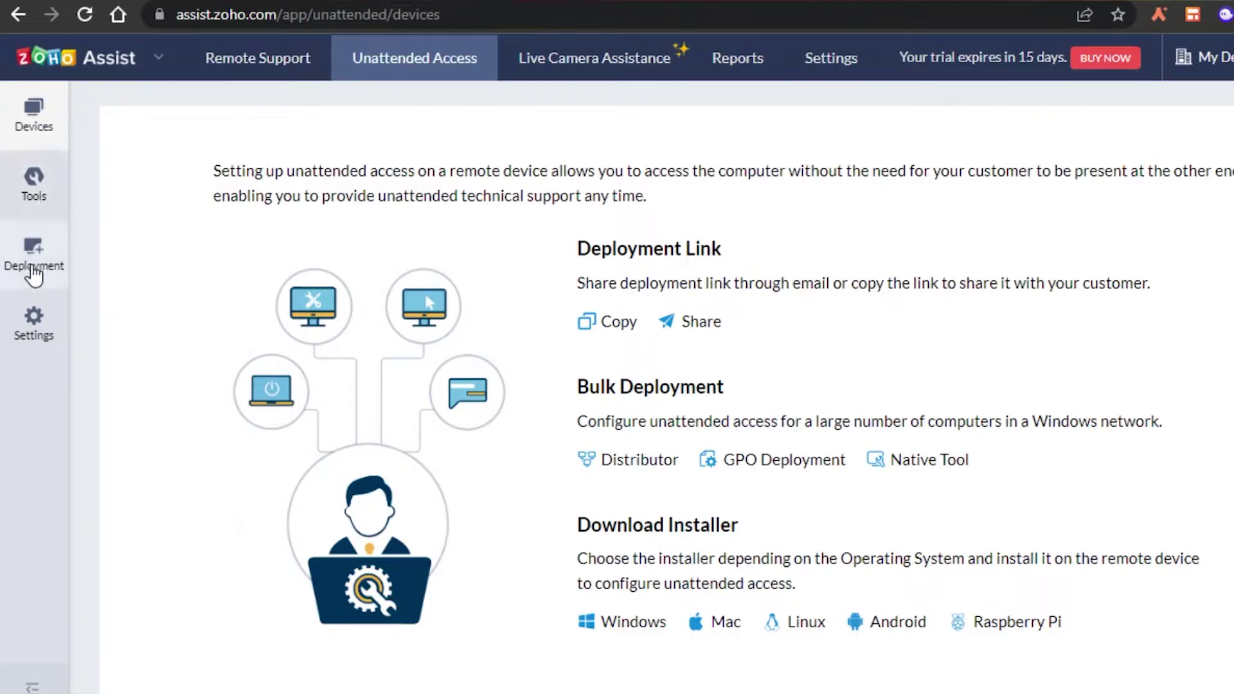
Return to the Remote Support home page from the top navigation bar.
left_click(258, 64)
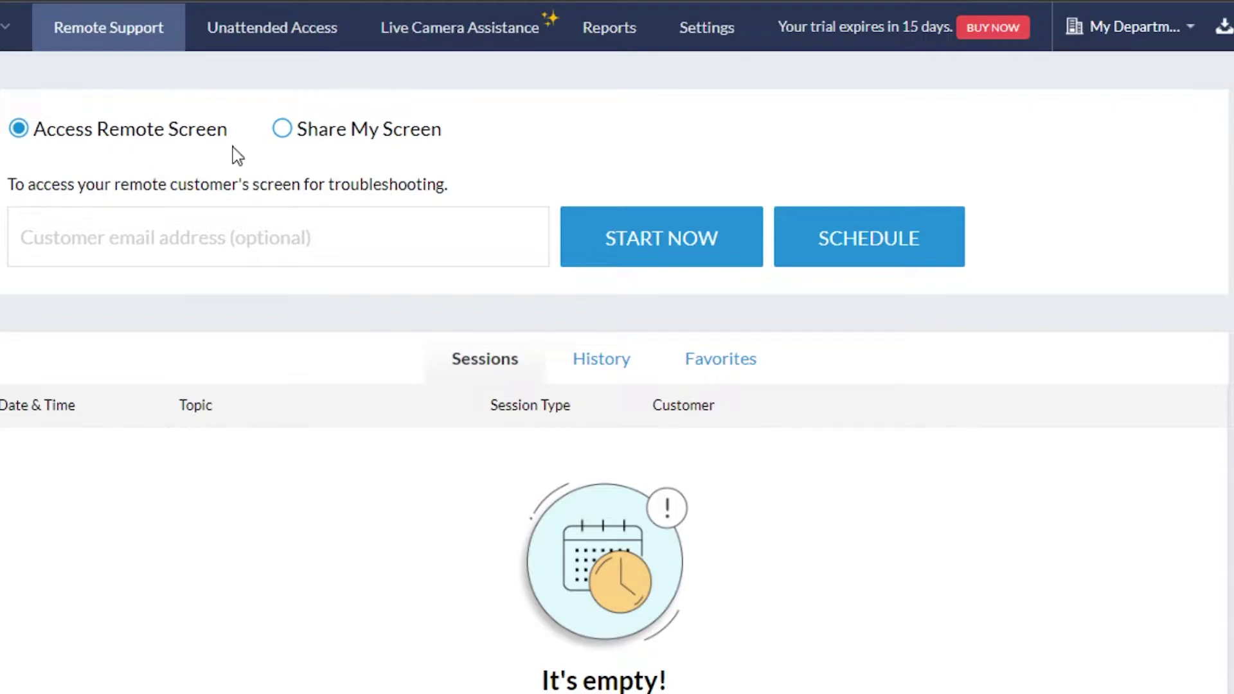
Paste the customer's e-mail into the Customer email field and open the scheduling form.
left_click(221, 249)
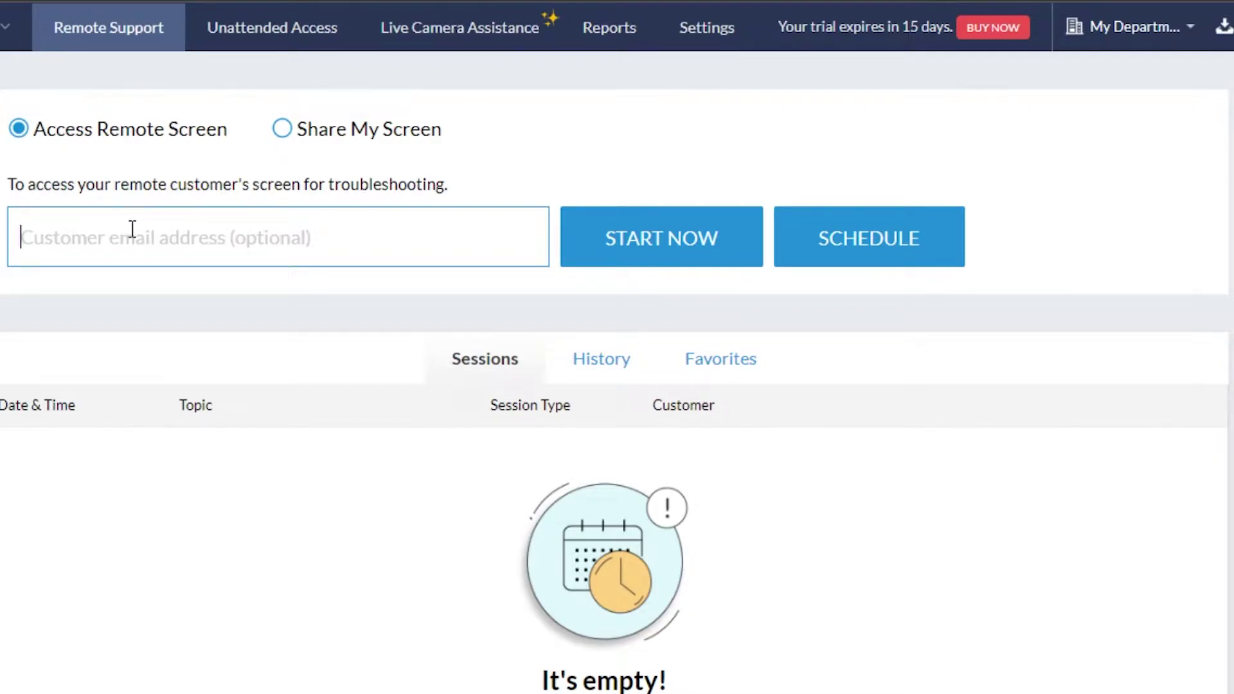
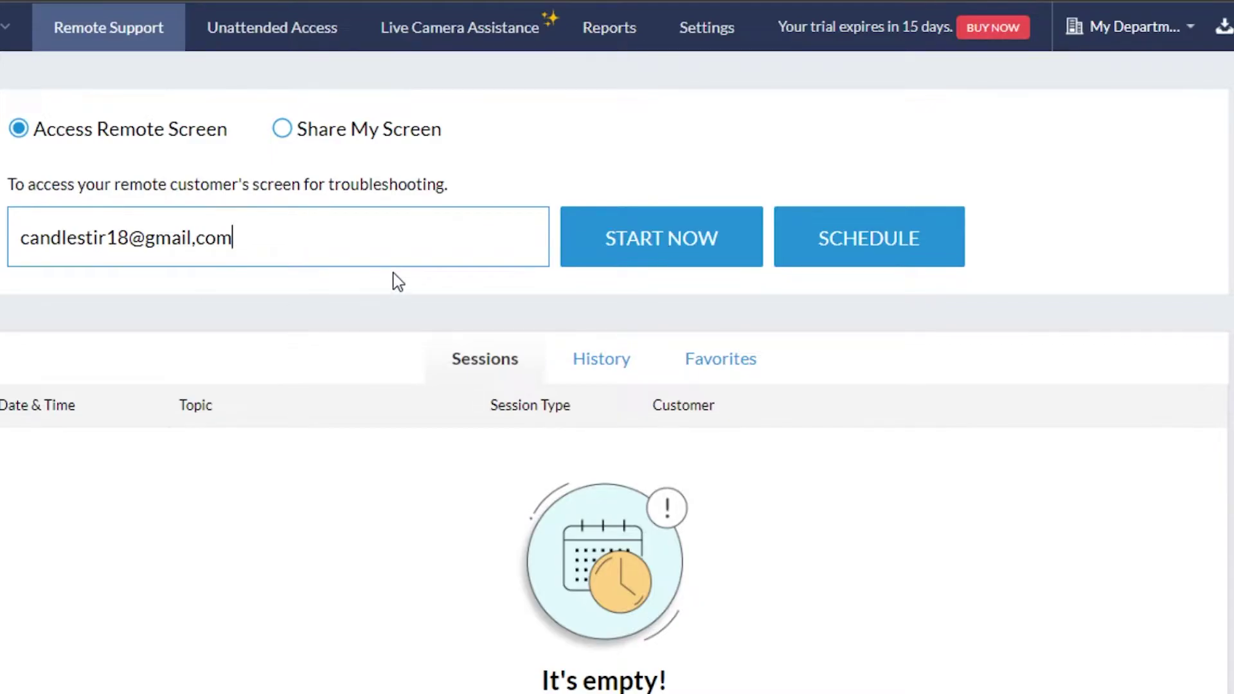
left_click(879, 242)
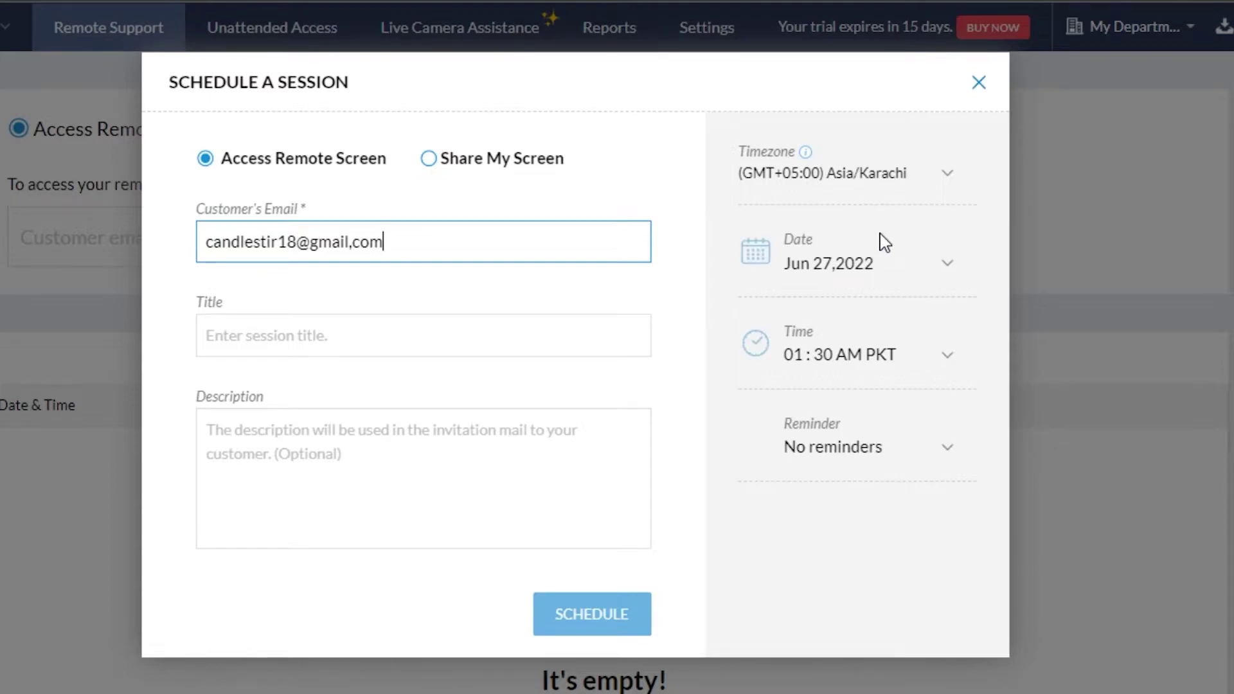
Fix the comma typo in the e-mail, title the session 'Test', and schedule it.
left_click(358, 244)
key("BackSpace")
type(".")
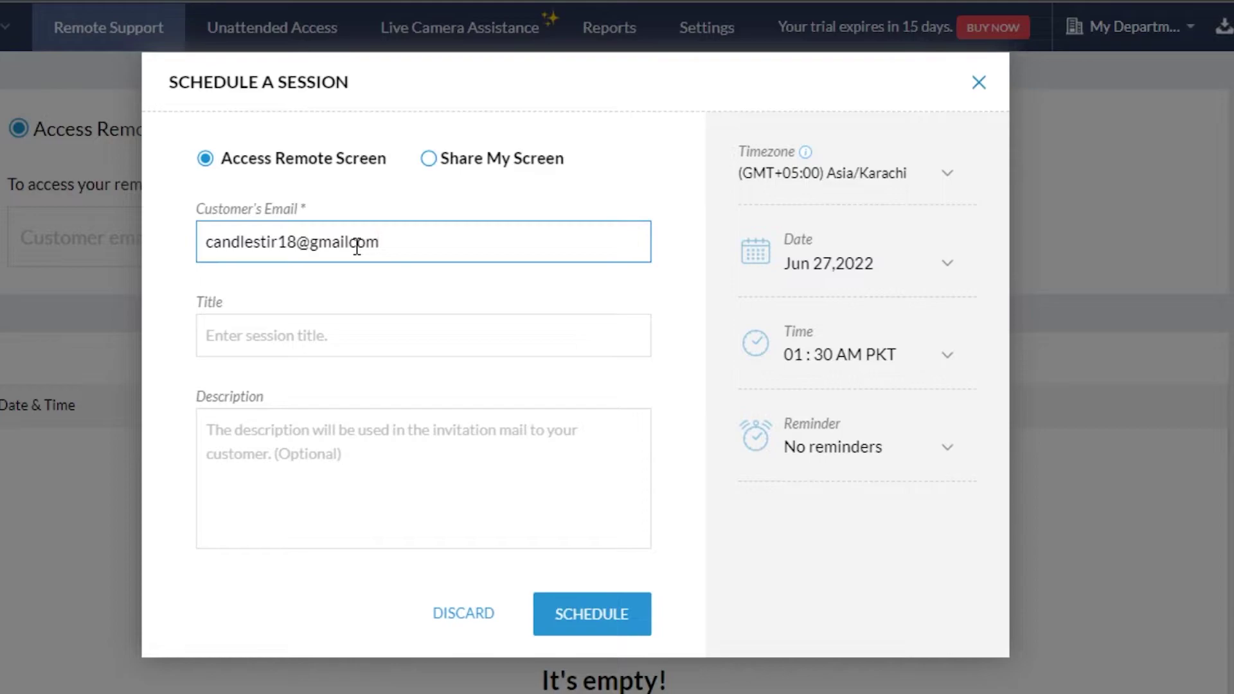
type(".")
left_click(265, 335)
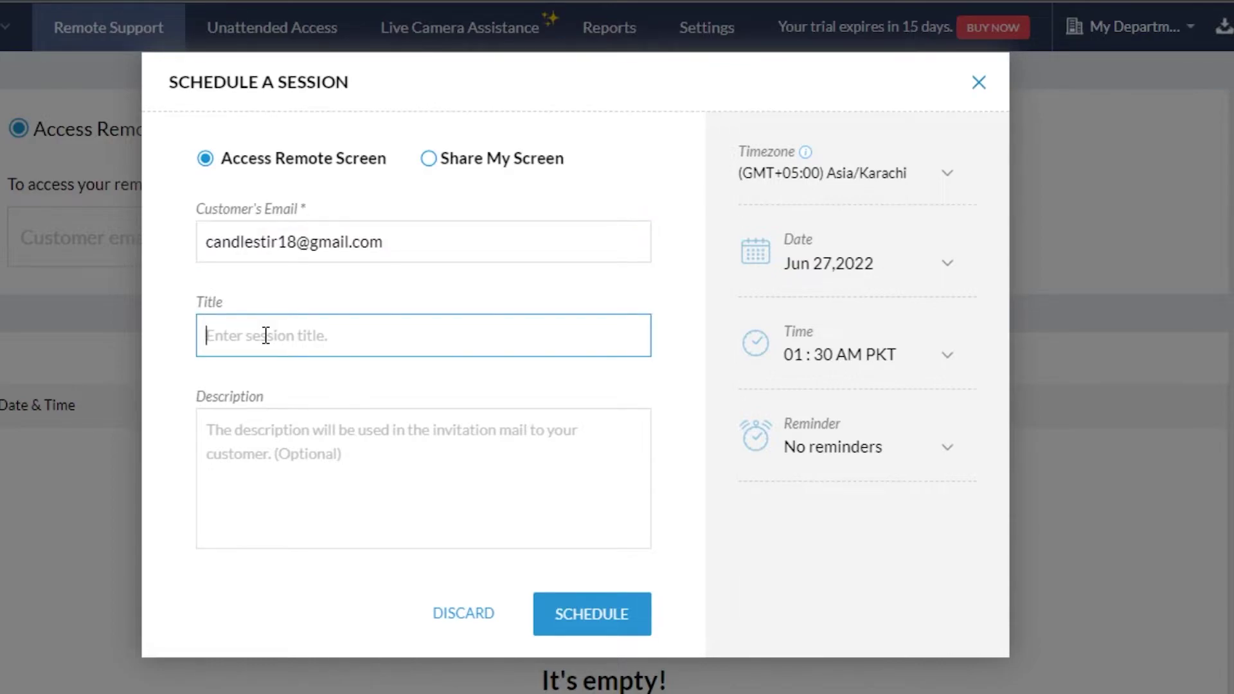
type("Test")
left_click(577, 633)
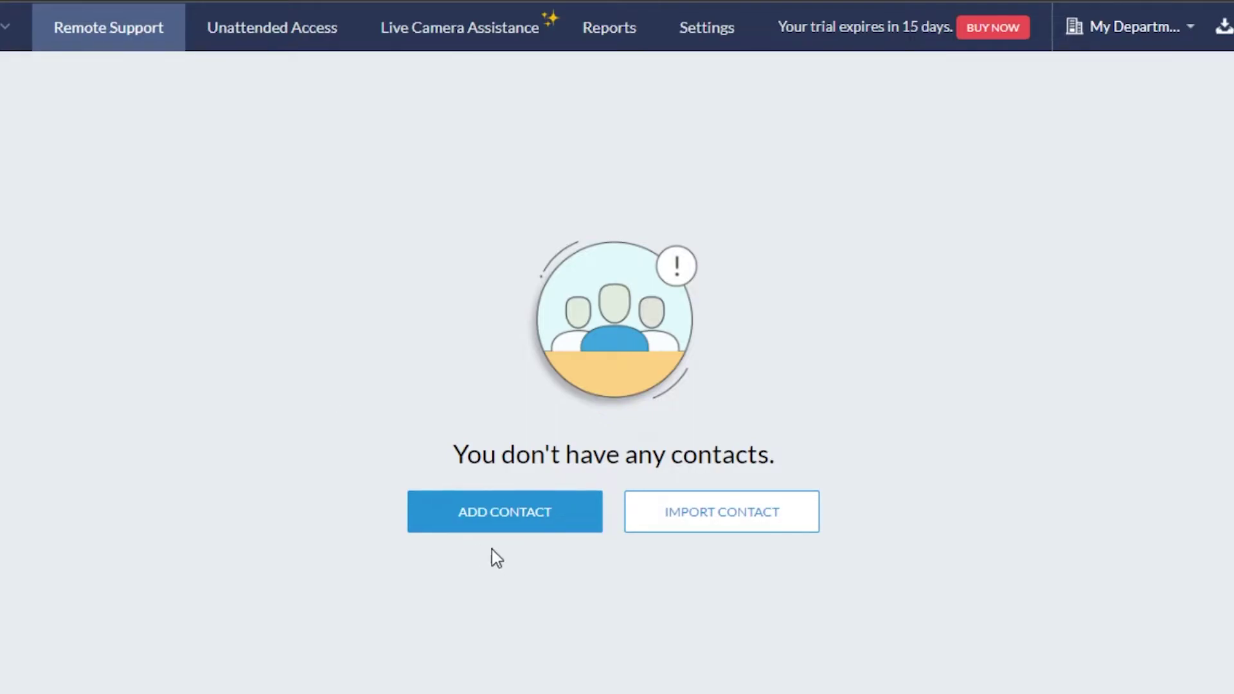
Create a contact with an e-mail address, a name and country United States.
left_click(564, 517)
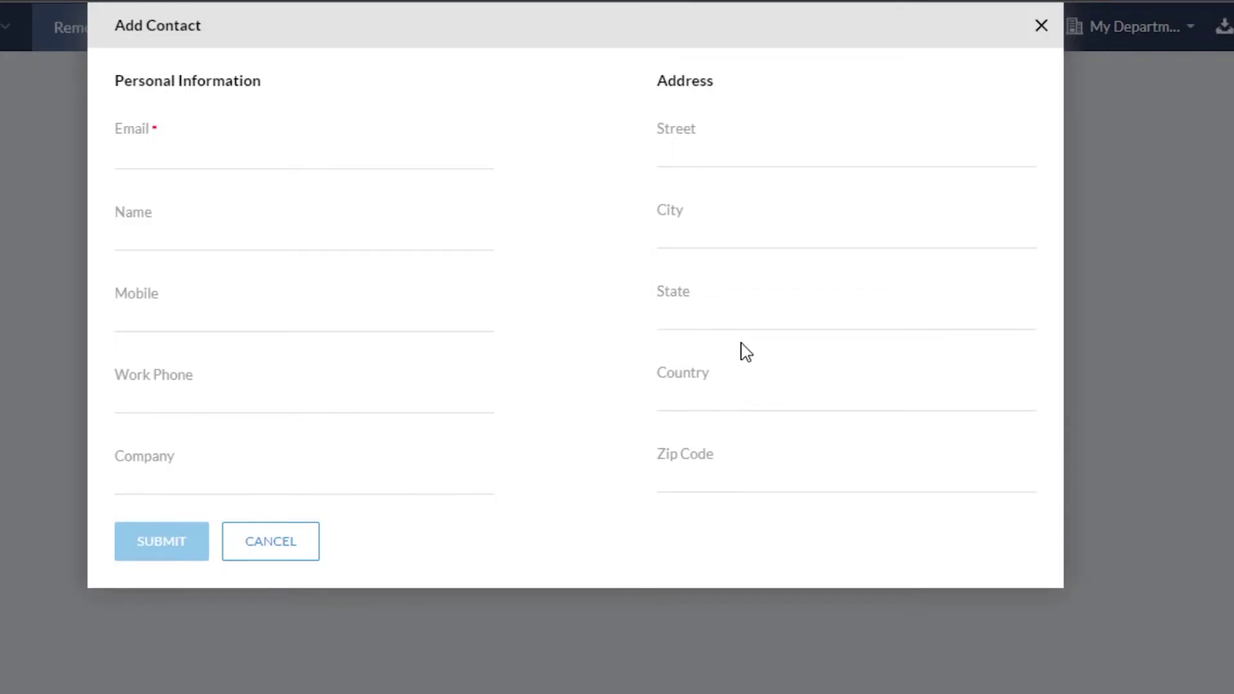
left_click(1039, 27)
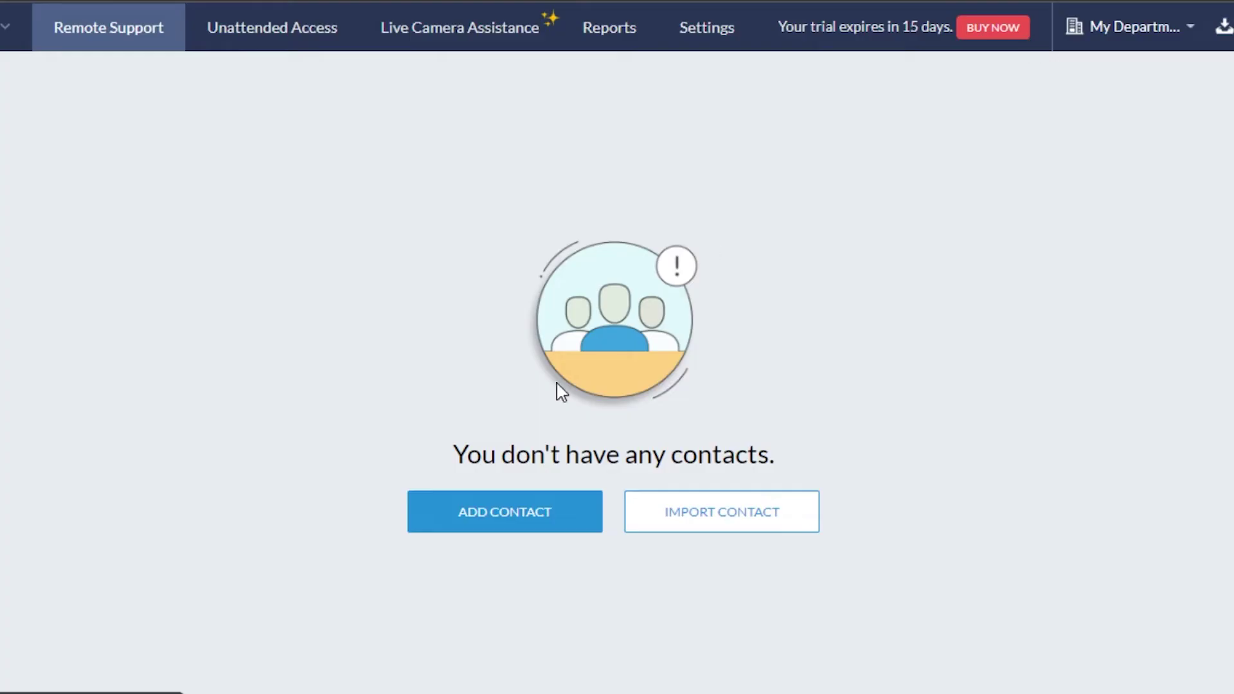
left_click(475, 532)
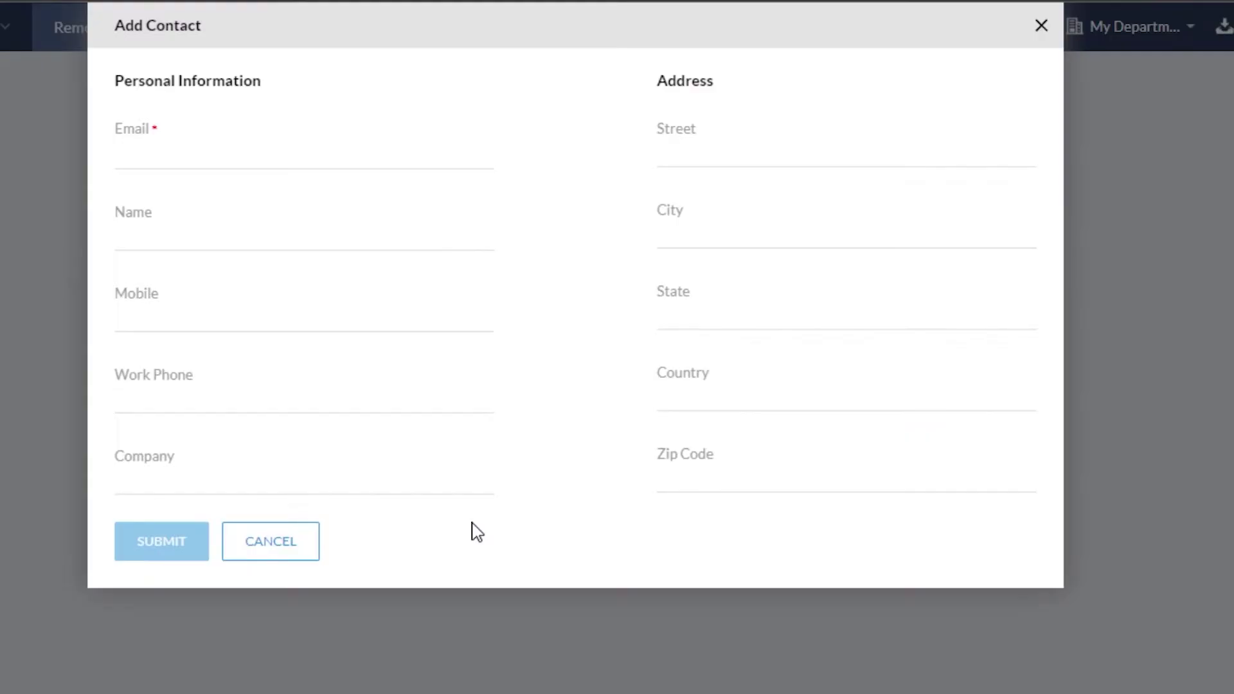
left_click(156, 152)
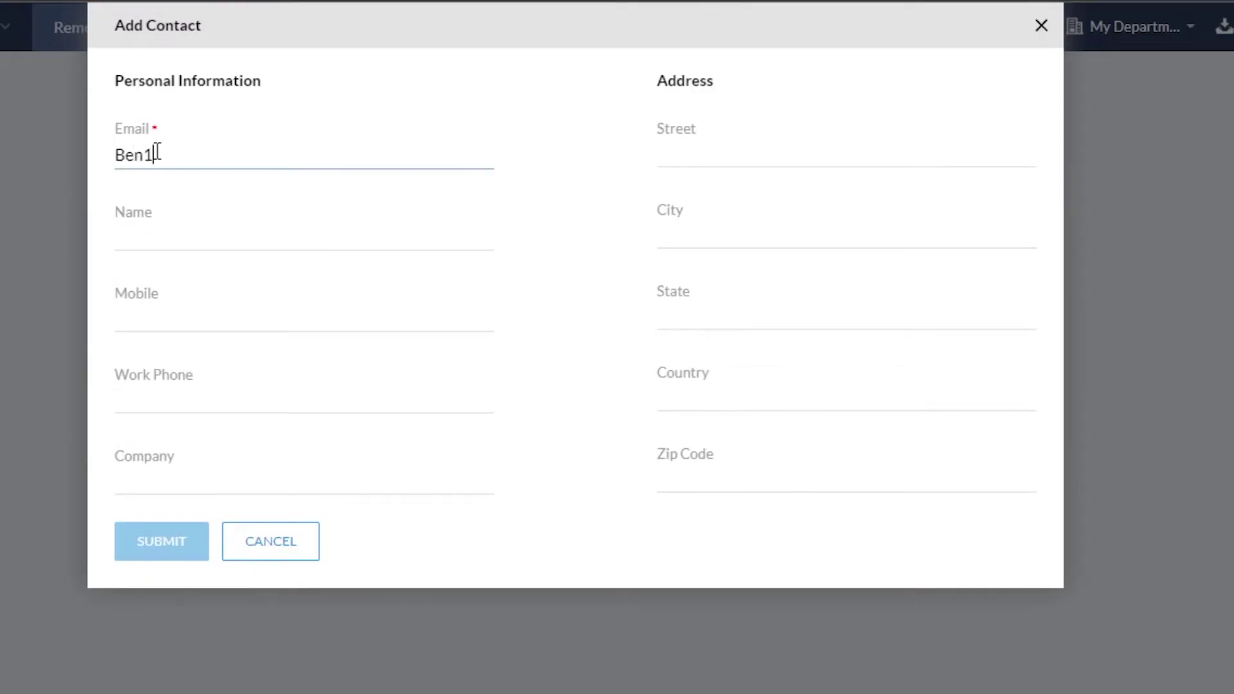
left_click(211, 229)
type("ben")
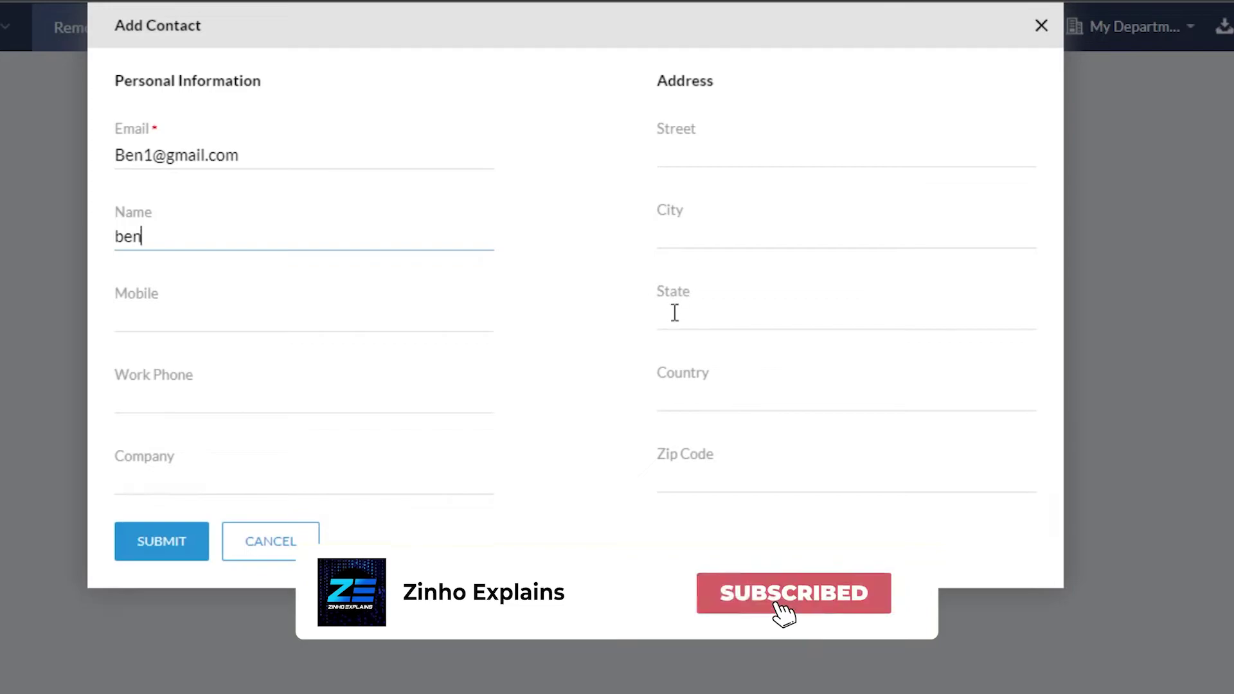
left_click(682, 397)
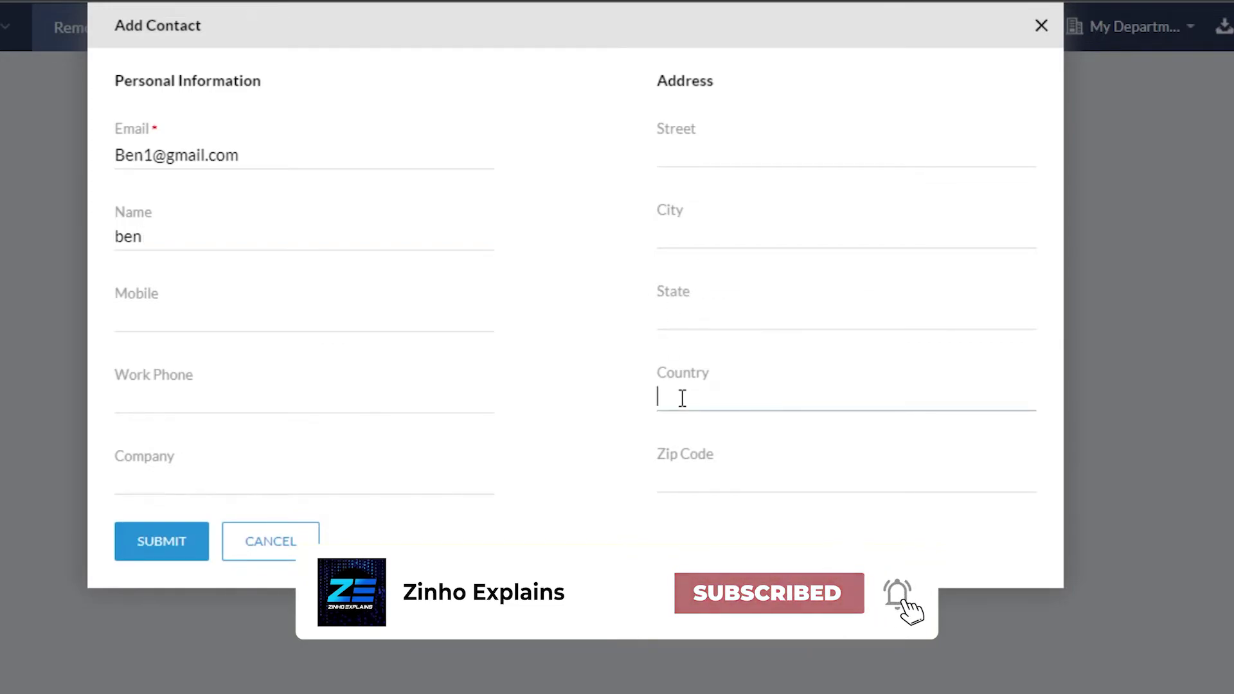
type("united states")
left_click(162, 323)
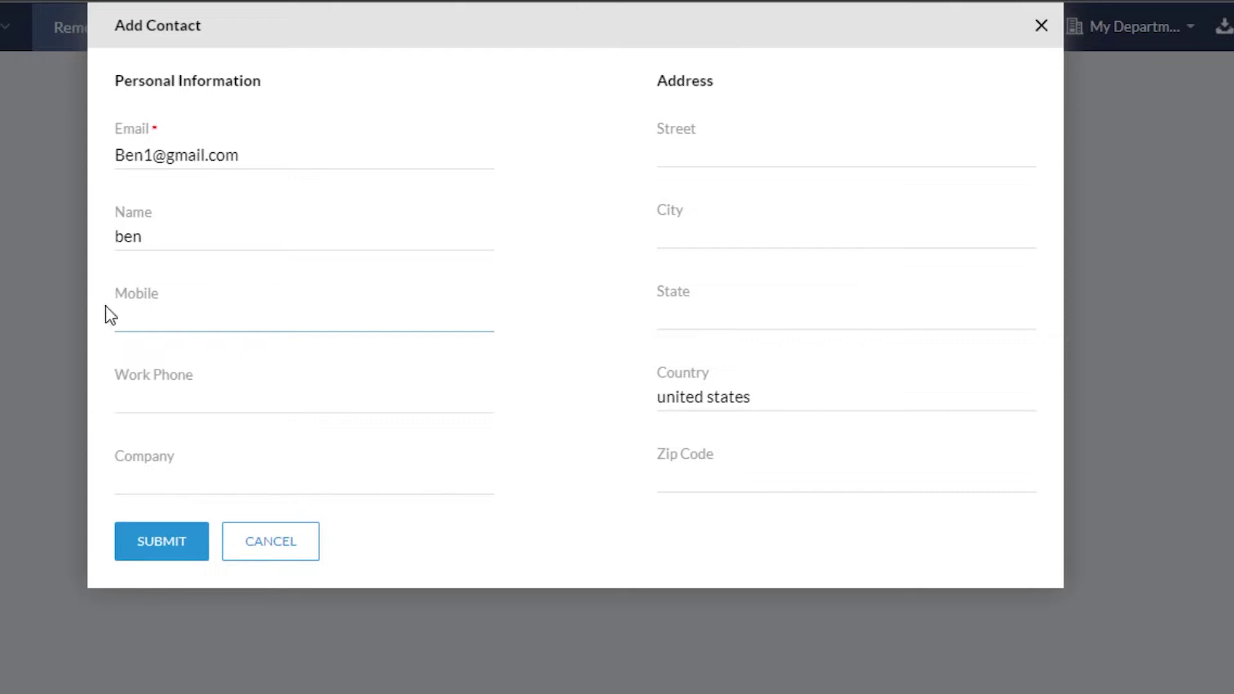
left_click(193, 546)
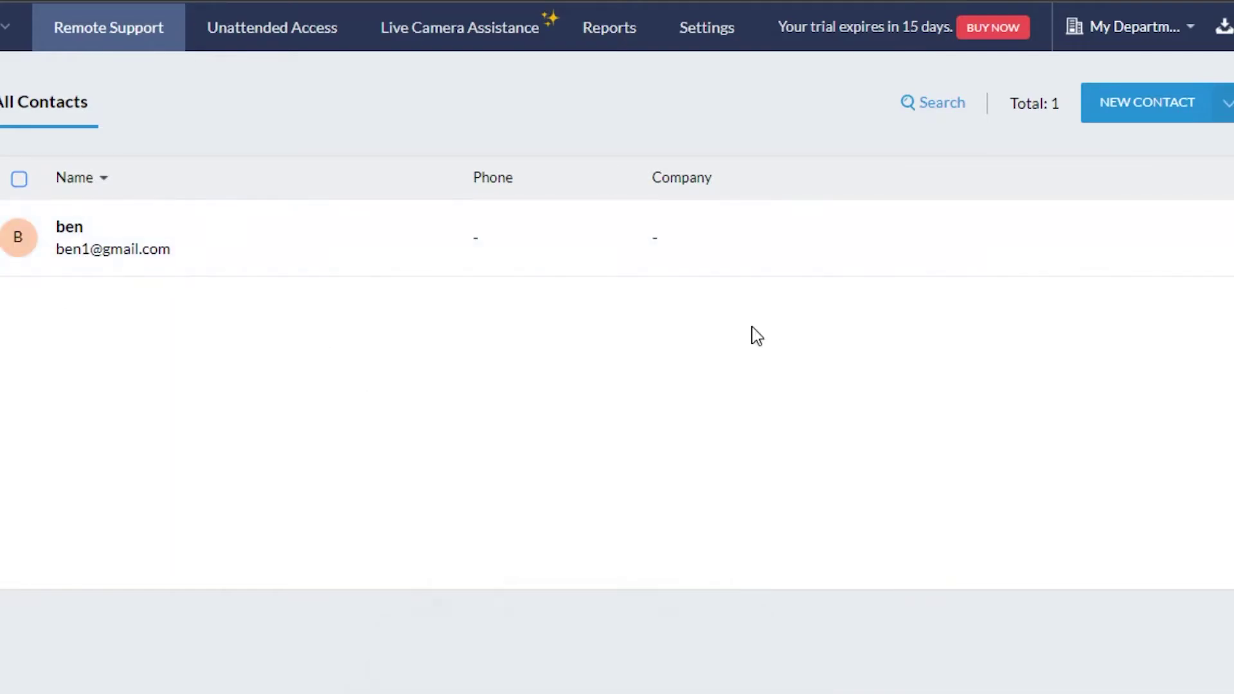
Create a second single contact with its e-mail address and name.
left_click(1126, 110)
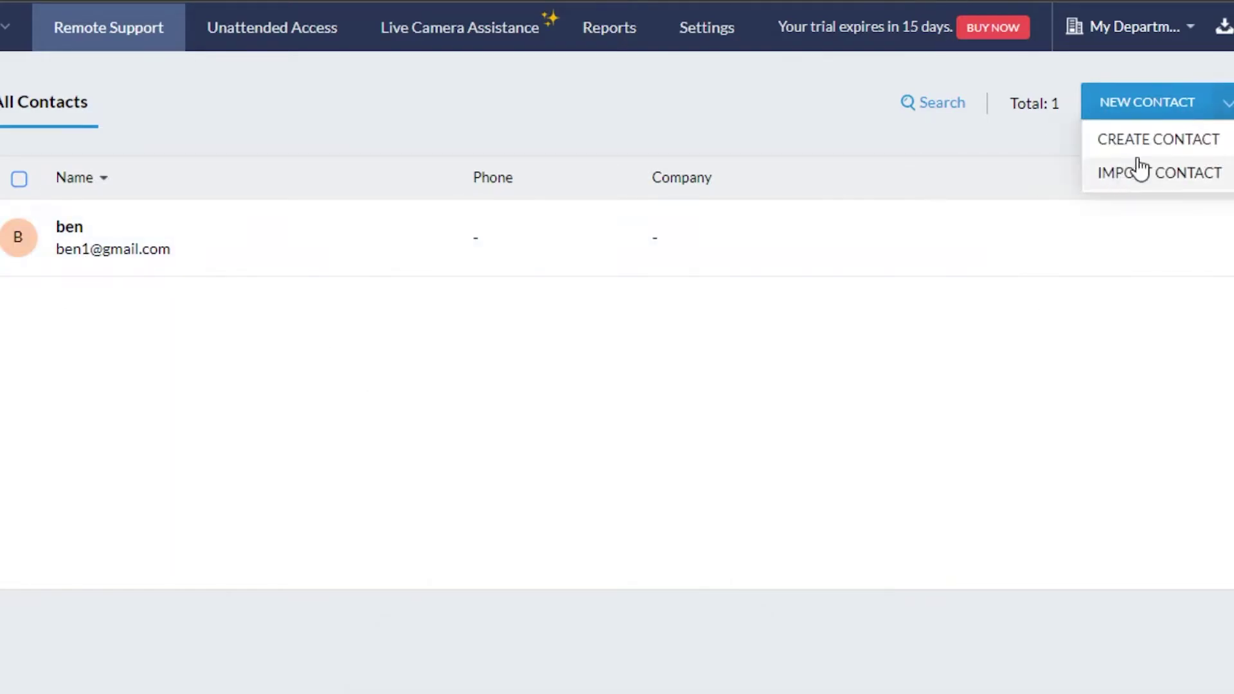
left_click(1155, 149)
key("Tab")
type("Anna")
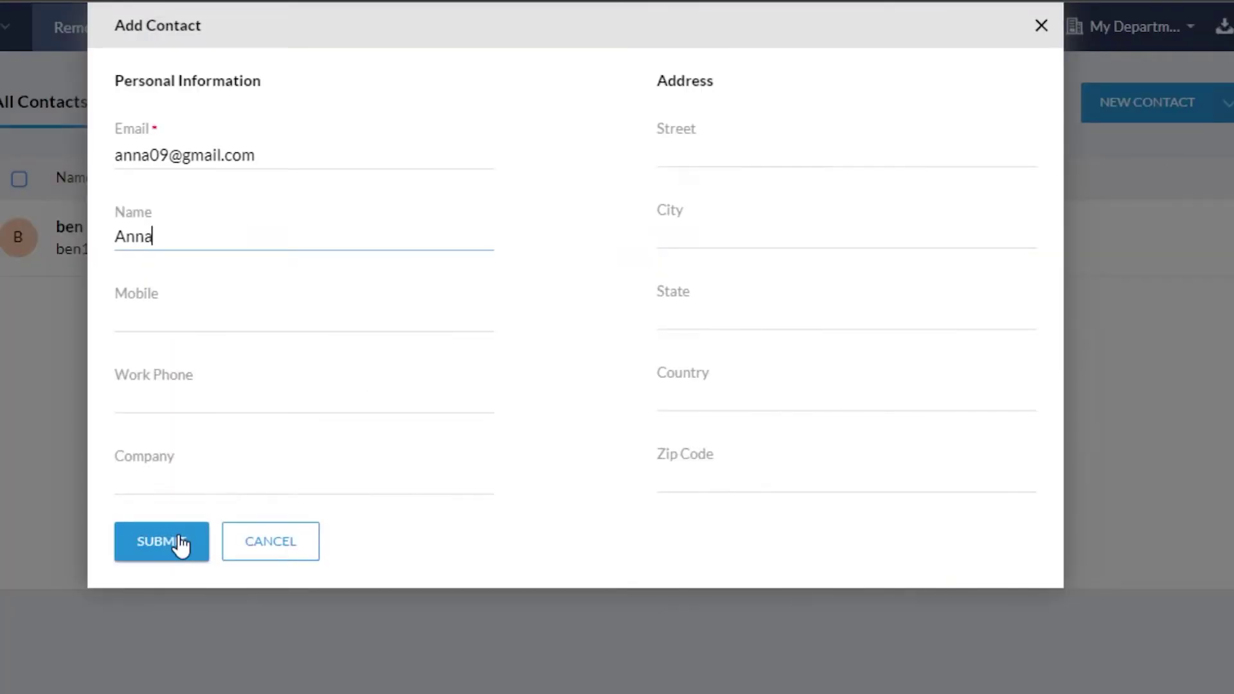
left_click(161, 540)
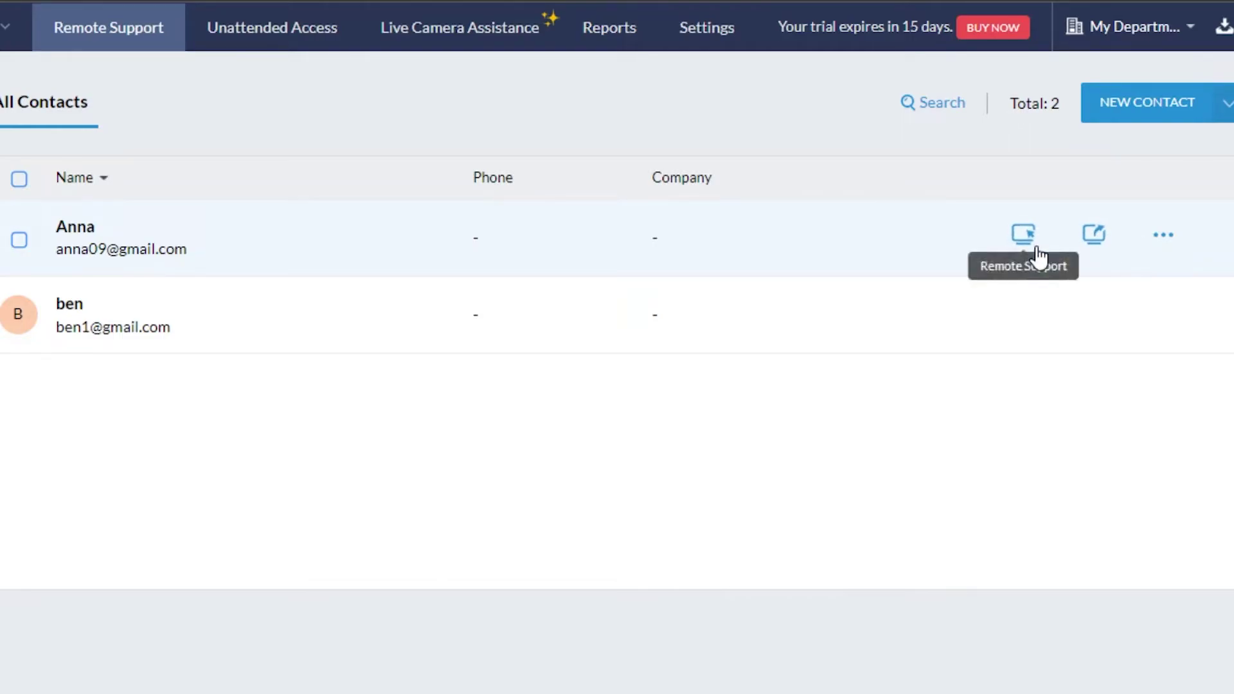
Check the new contact's actions menu and the add-contact options, then dismiss them.
left_click(1164, 238)
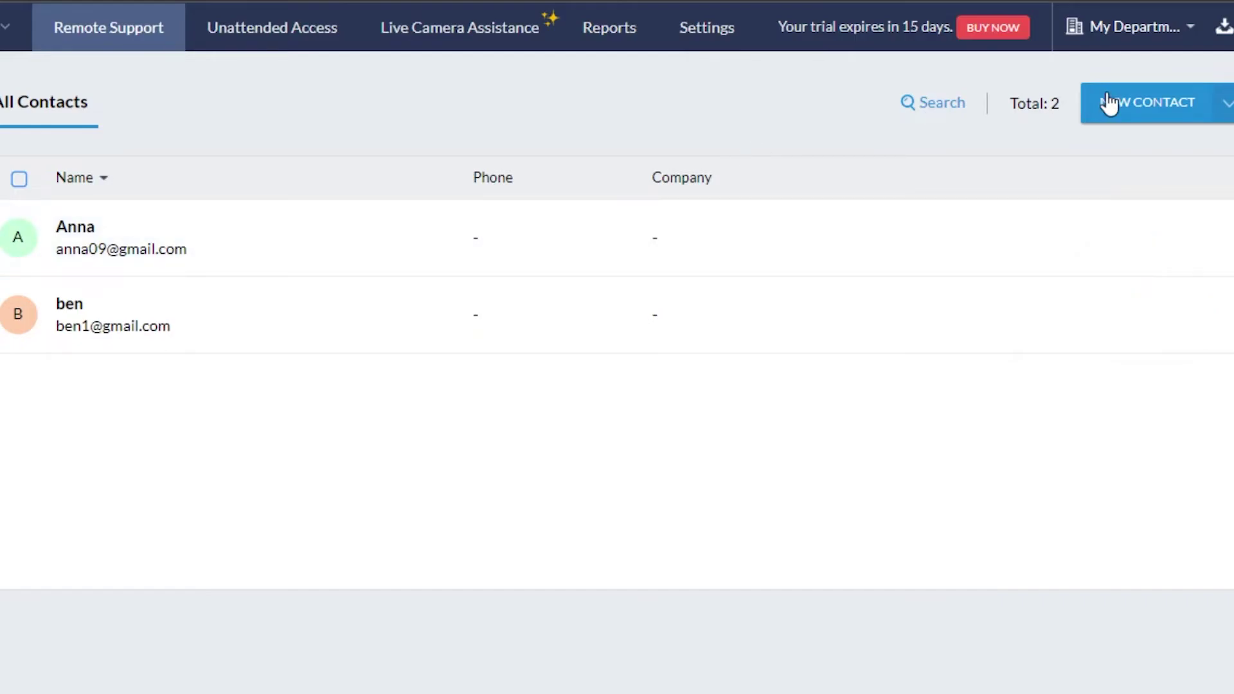
left_click(1176, 104)
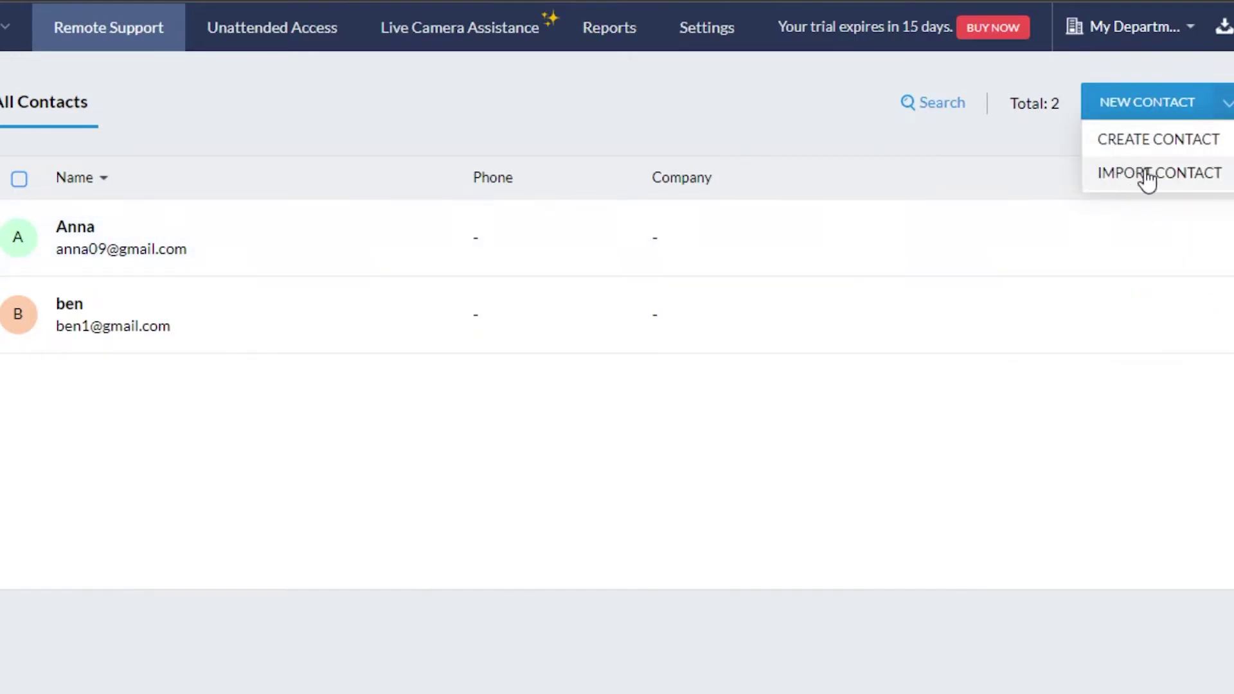
left_click(610, 122)
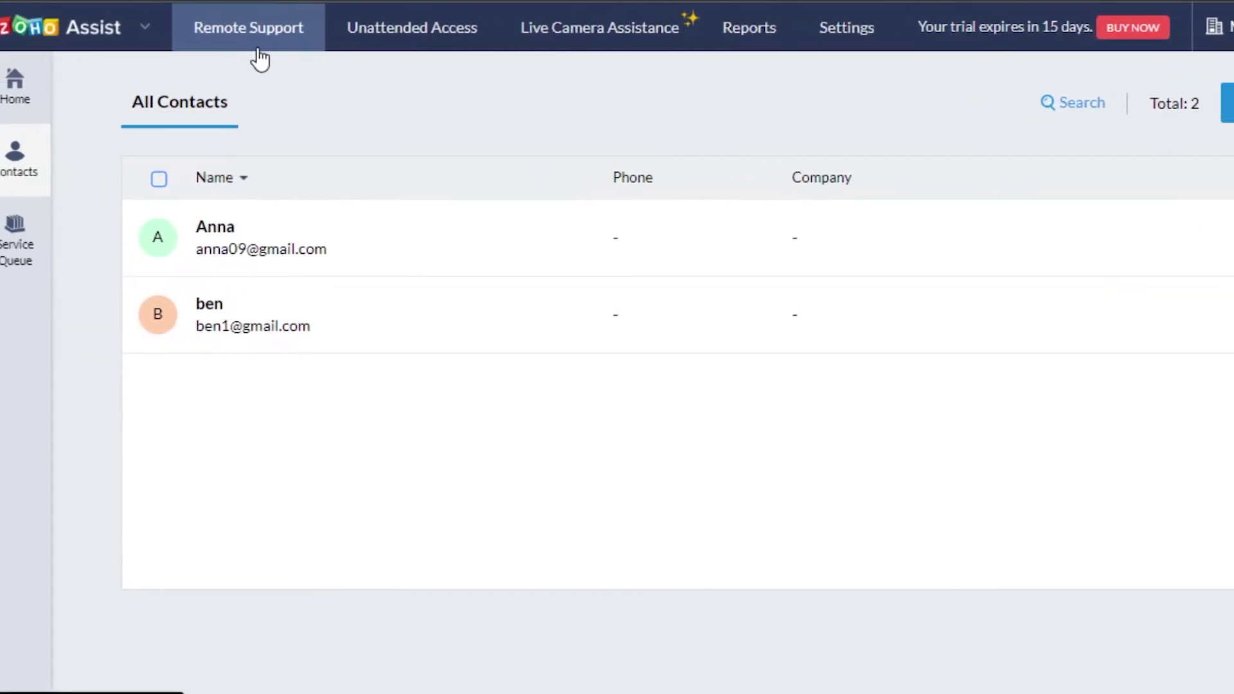
left_click(25, 261)
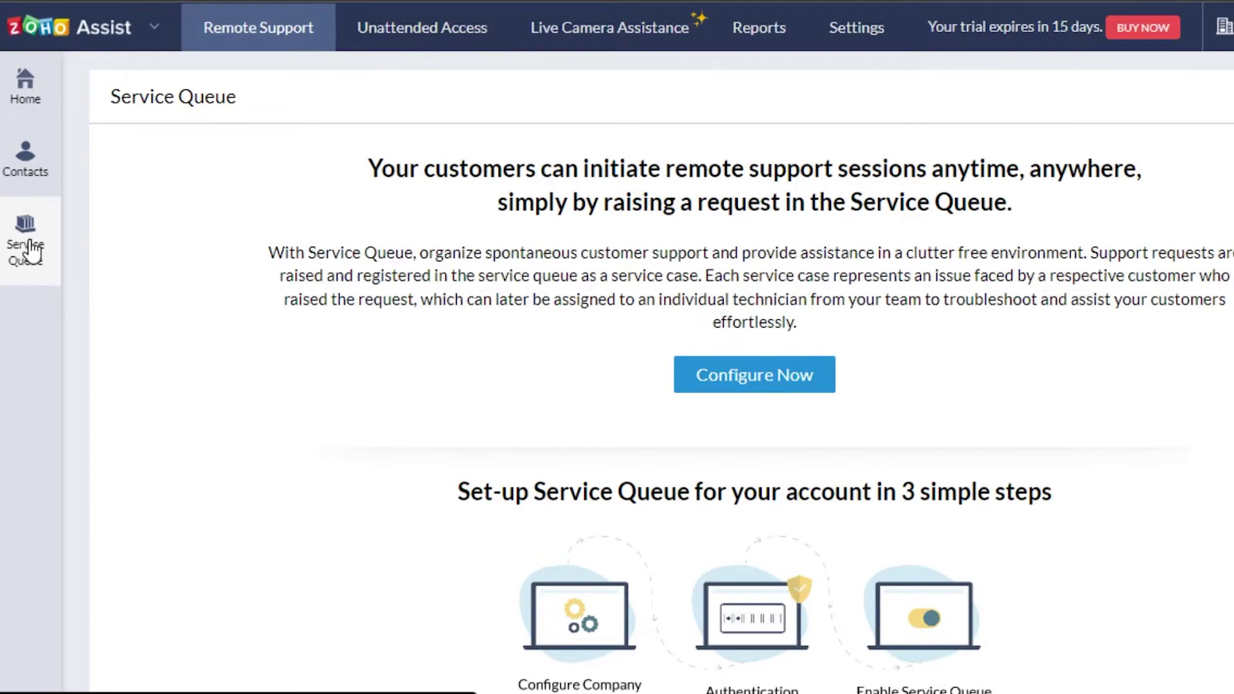
scroll(662, 373, "down", 1)
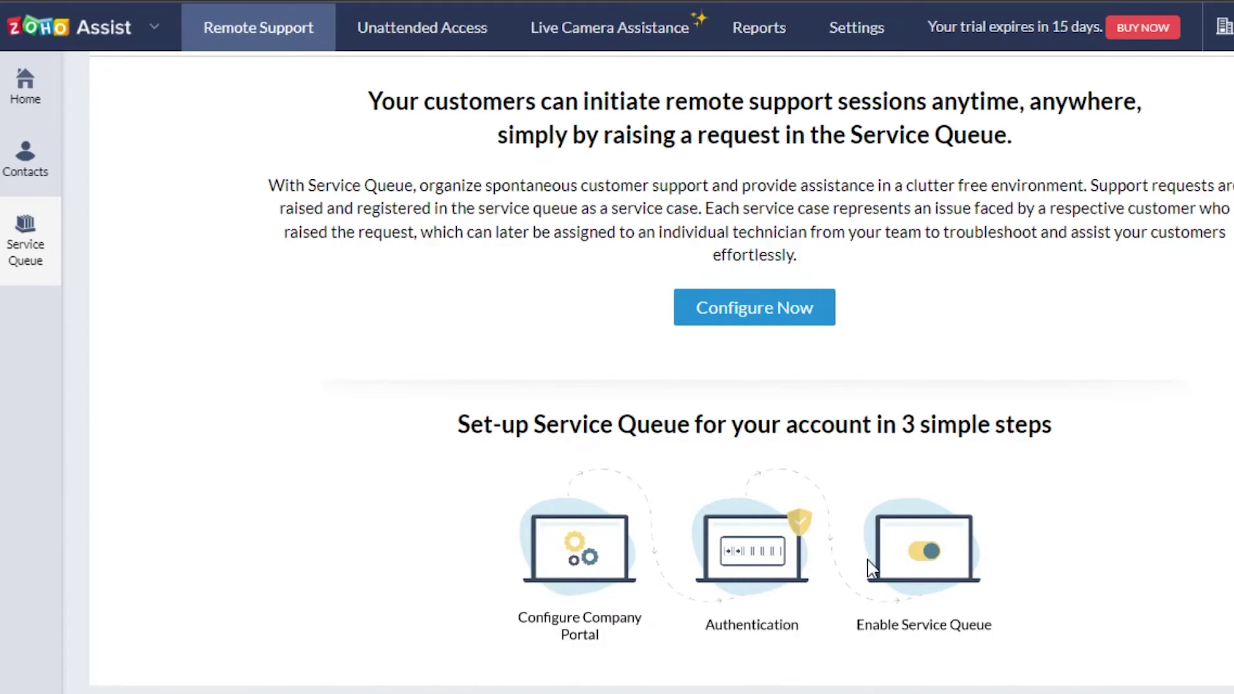
scroll(816, 80, "up", 1)
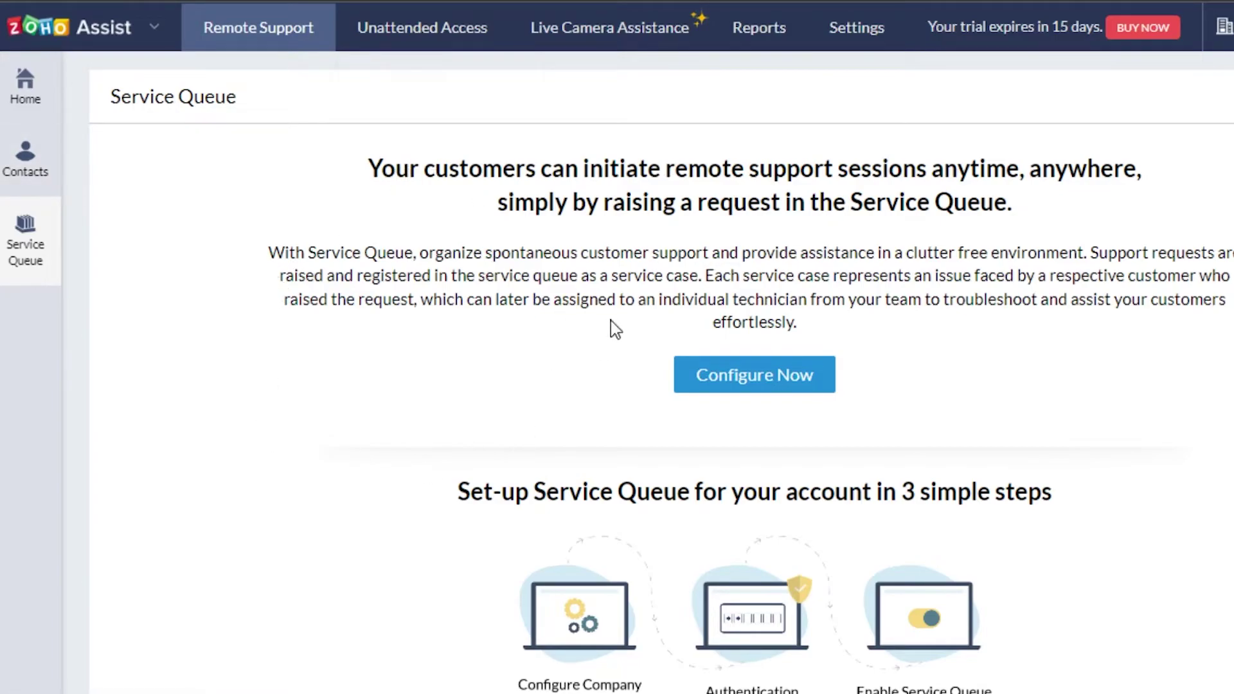
scroll(661, 372, "down", 1)
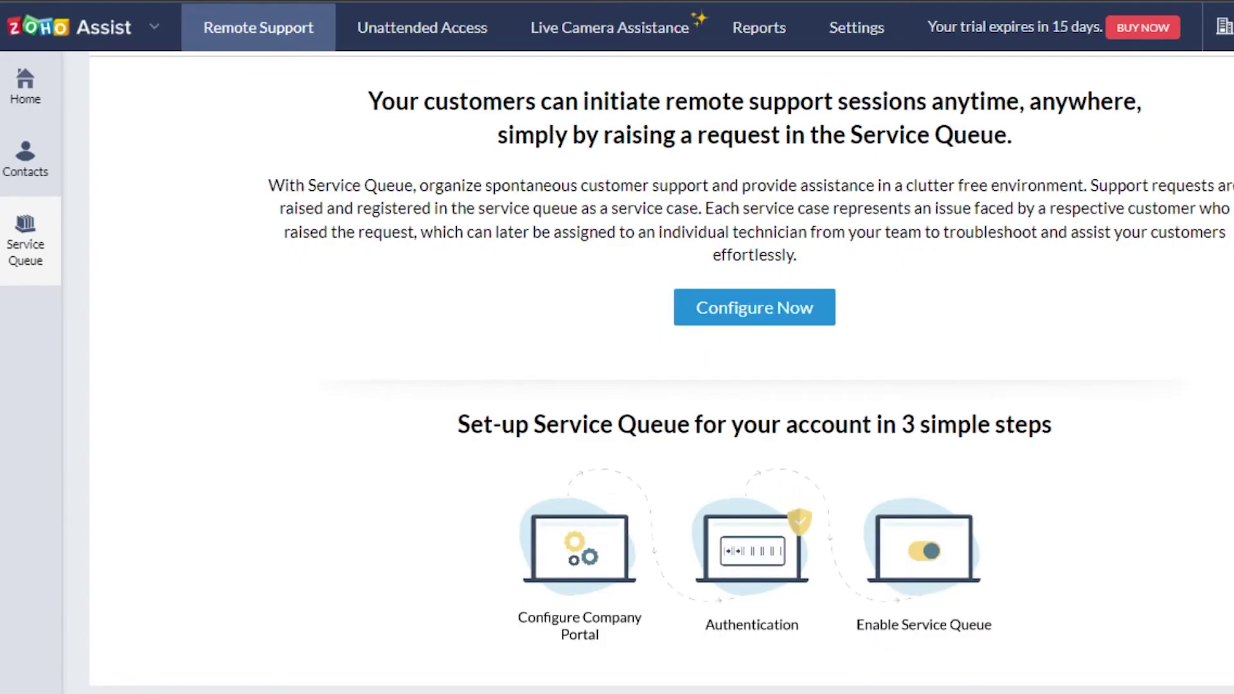
scroll(1050, 503, "up", 1)
Go Home, switch to Unattended Access, and open its Tools page.
left_click(12, 103)
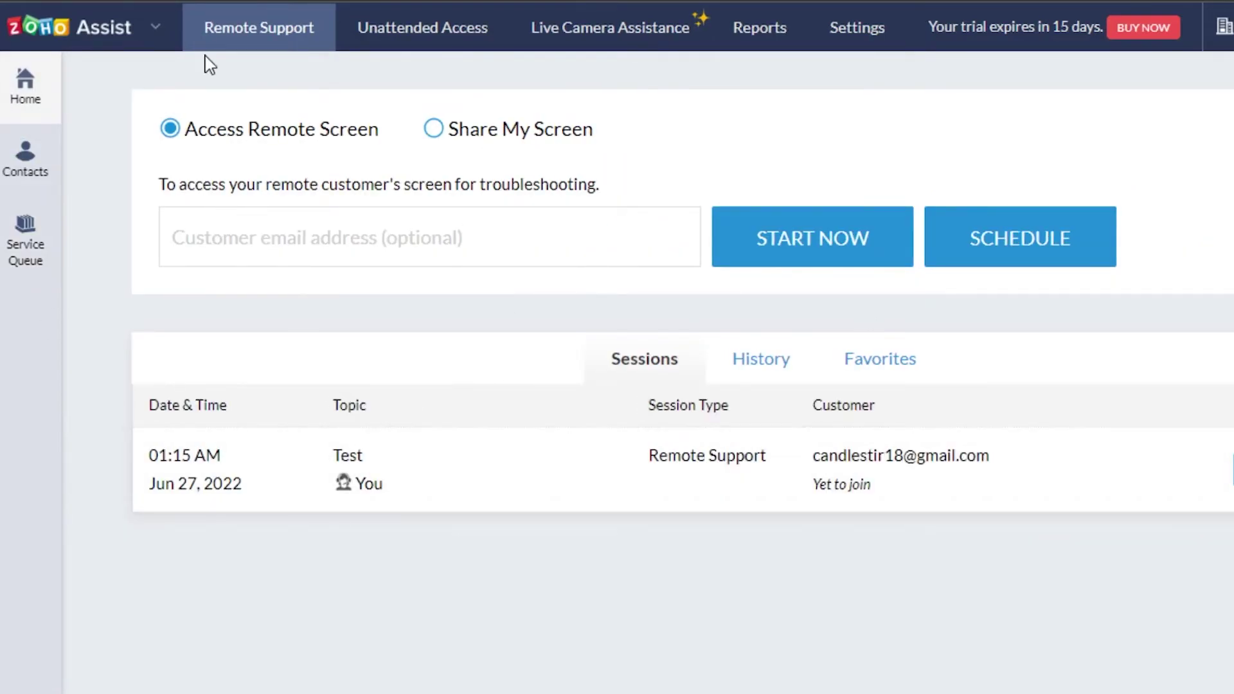
left_click(423, 40)
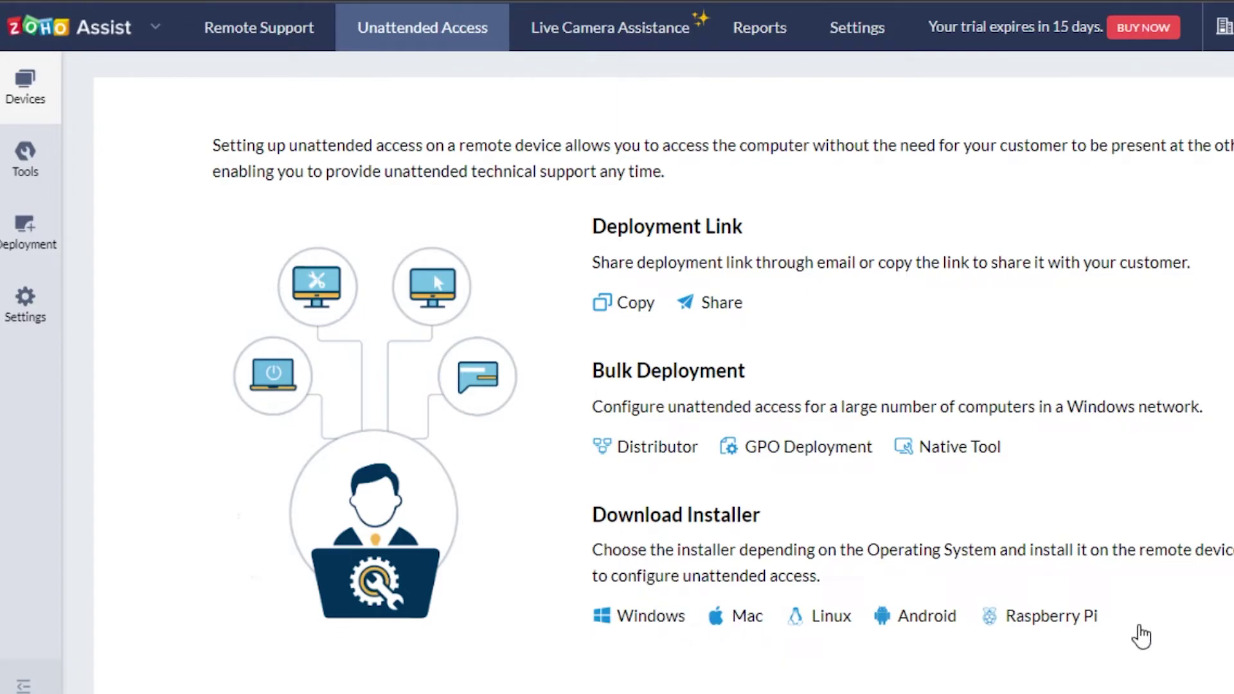
left_click(23, 160)
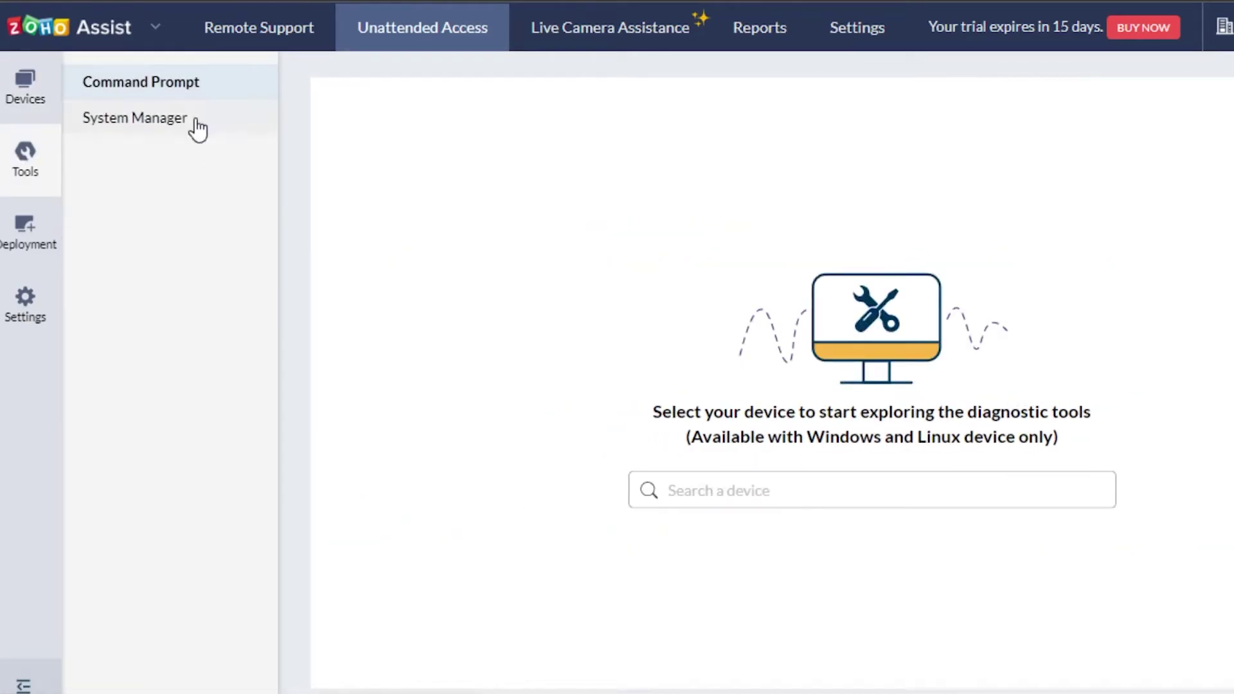
View the Unattended Access Deployment and Settings pages, then return to Remote Support.
left_click(27, 231)
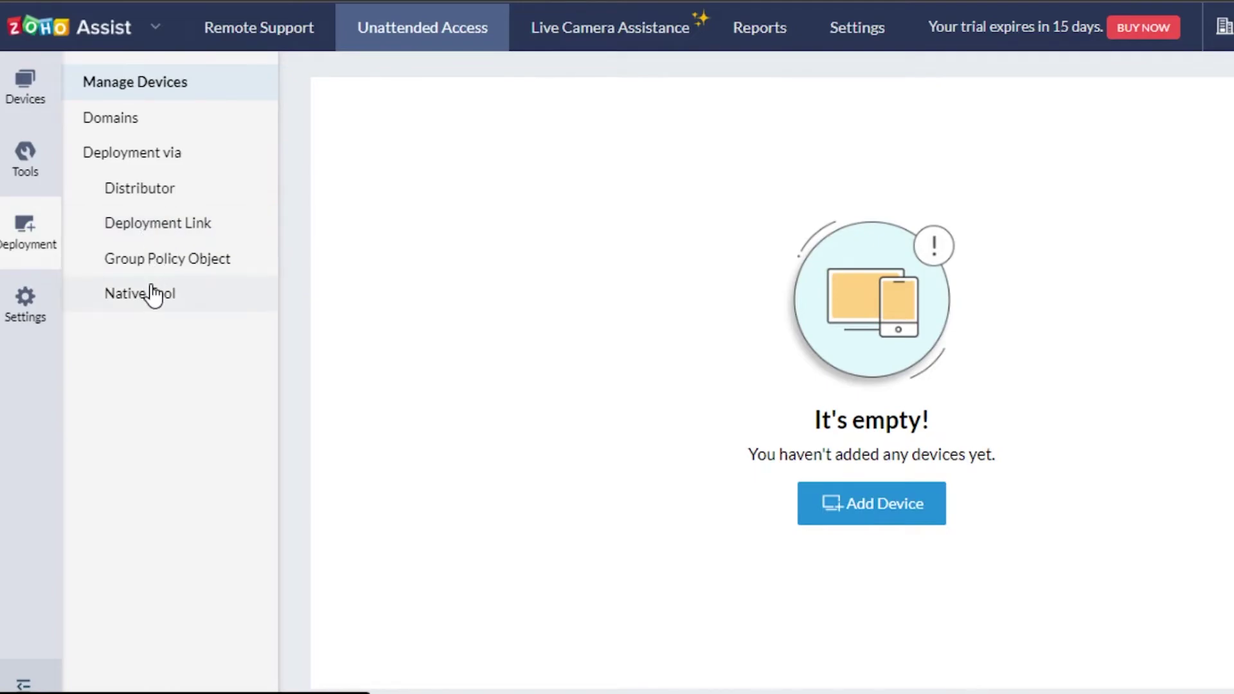
left_click(25, 303)
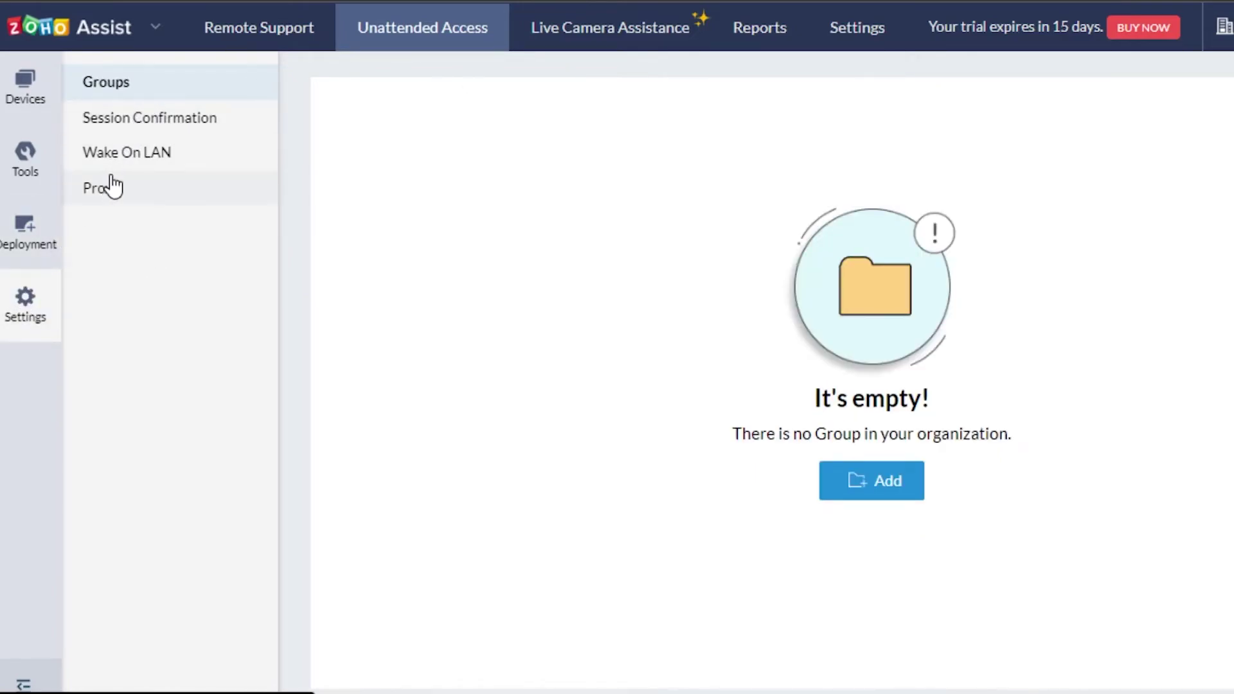
left_click(246, 40)
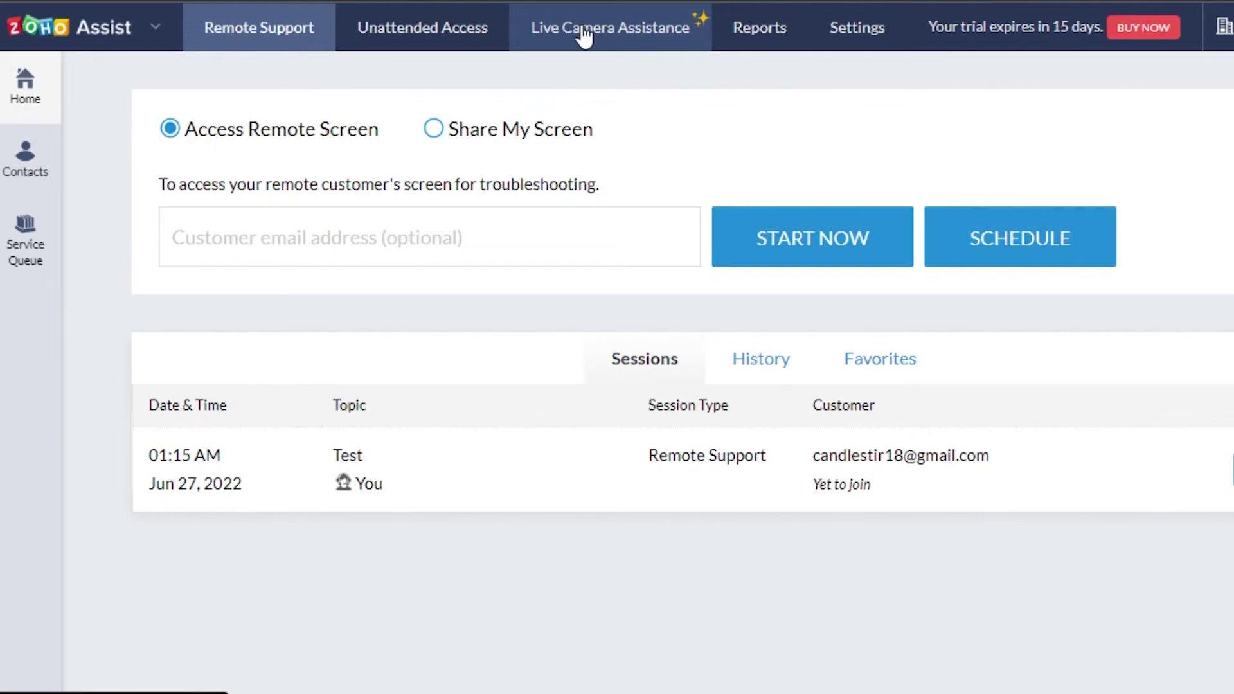
Review the empty 30-day Session Count report, then go to Settings.
left_click(769, 39)
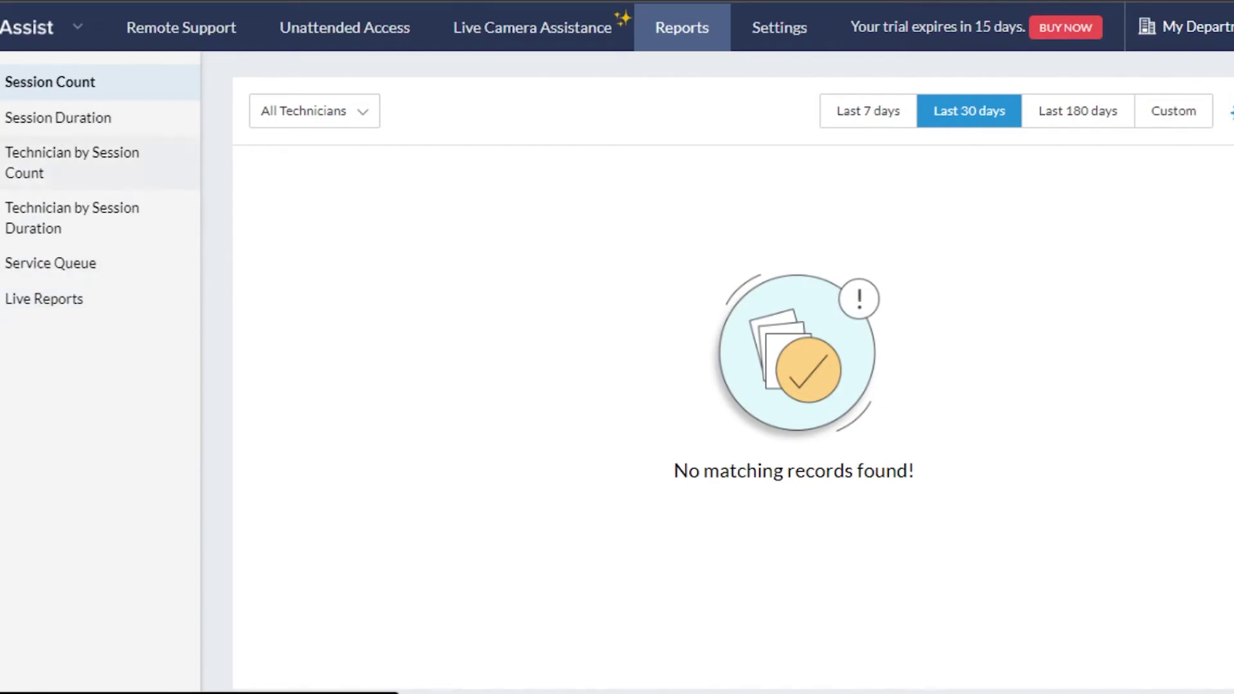
left_click(785, 39)
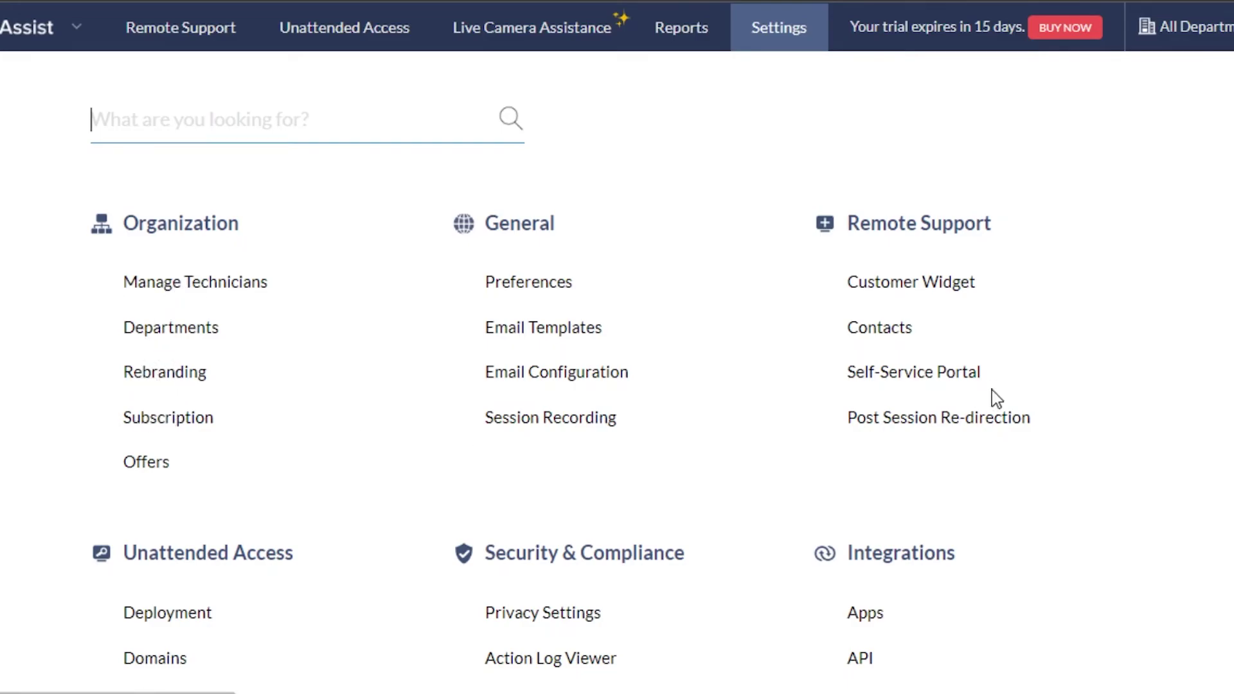
Scroll through the Settings overview down to the Unattended Access options (Deployment, Domains, Groups, Wake on LAN, Proxy).
scroll(973, 103, "down", 1)
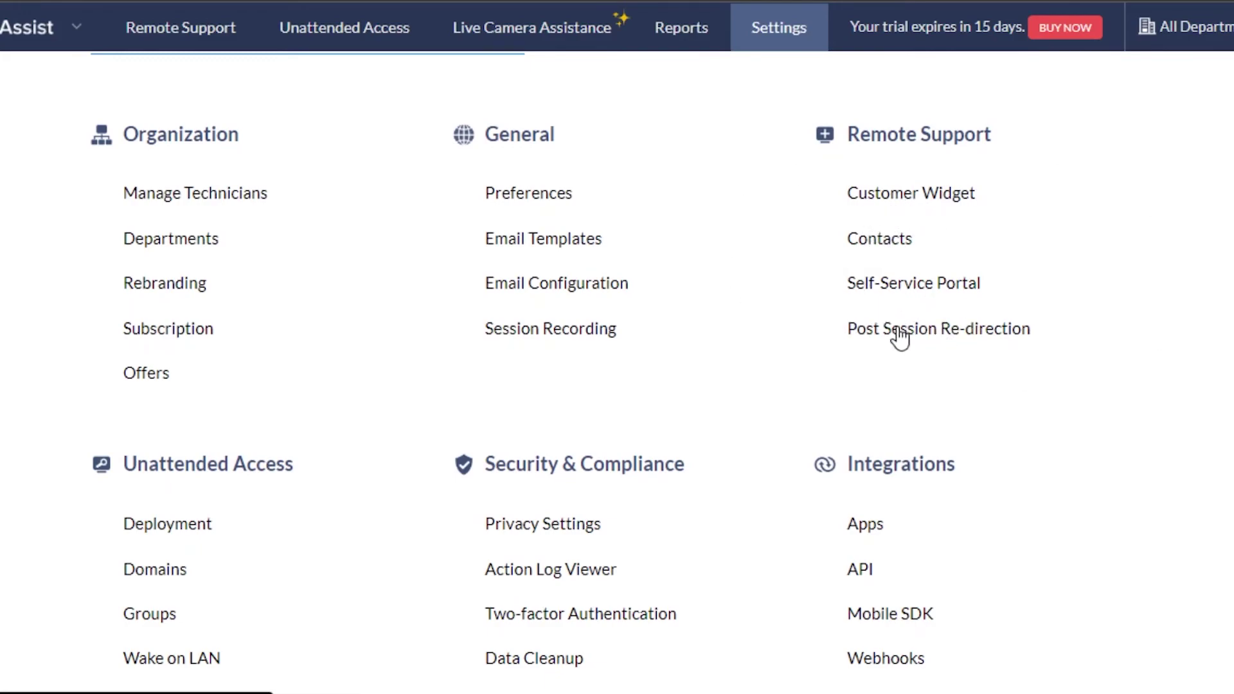
scroll(710, 143, "down", 1)
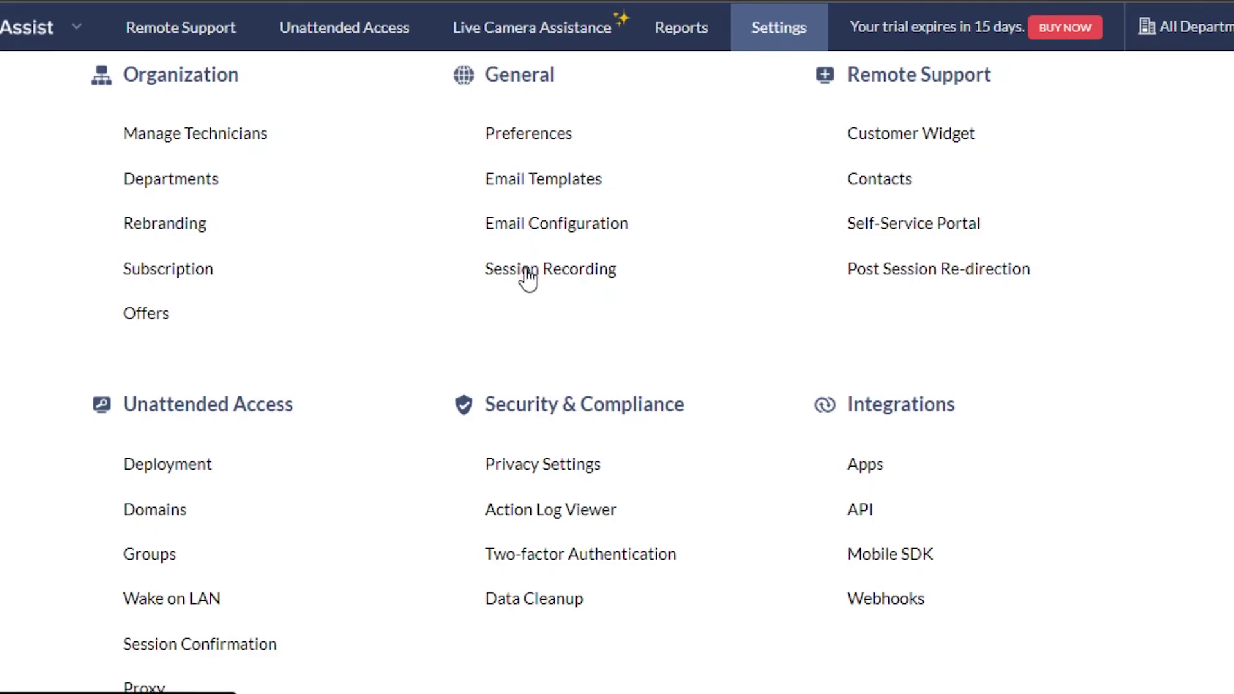
scroll(561, 379, "up", 1)
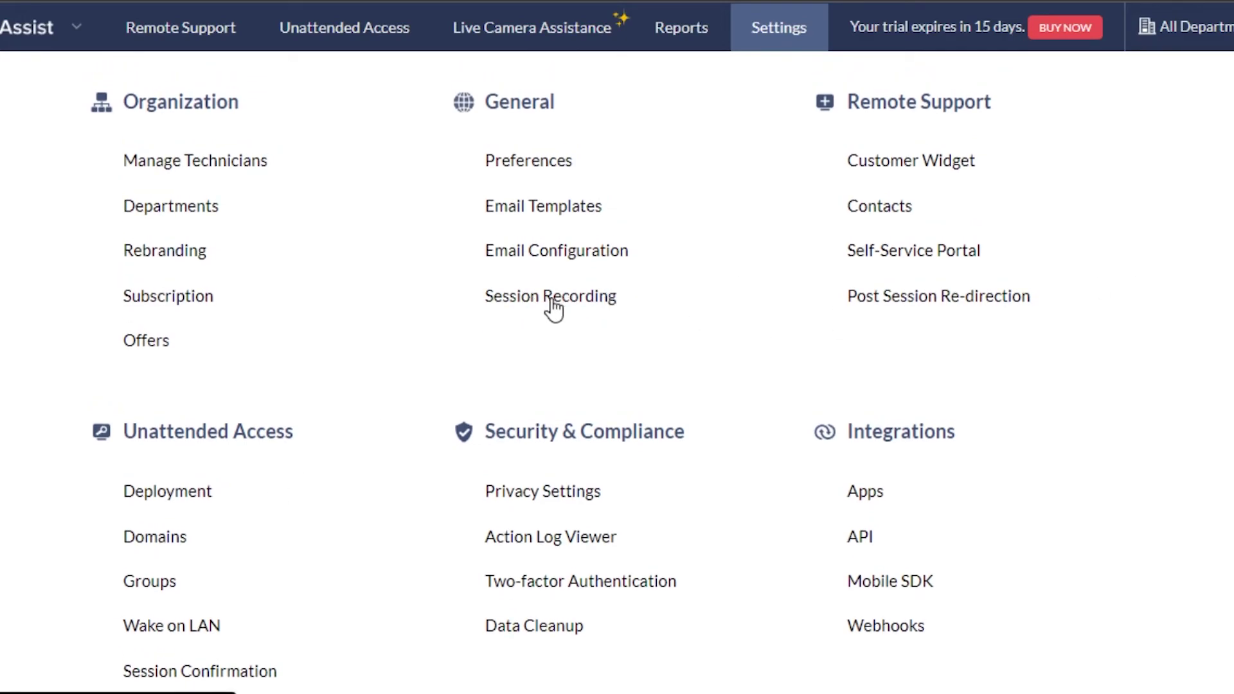
scroll(515, 473, "down", 1)
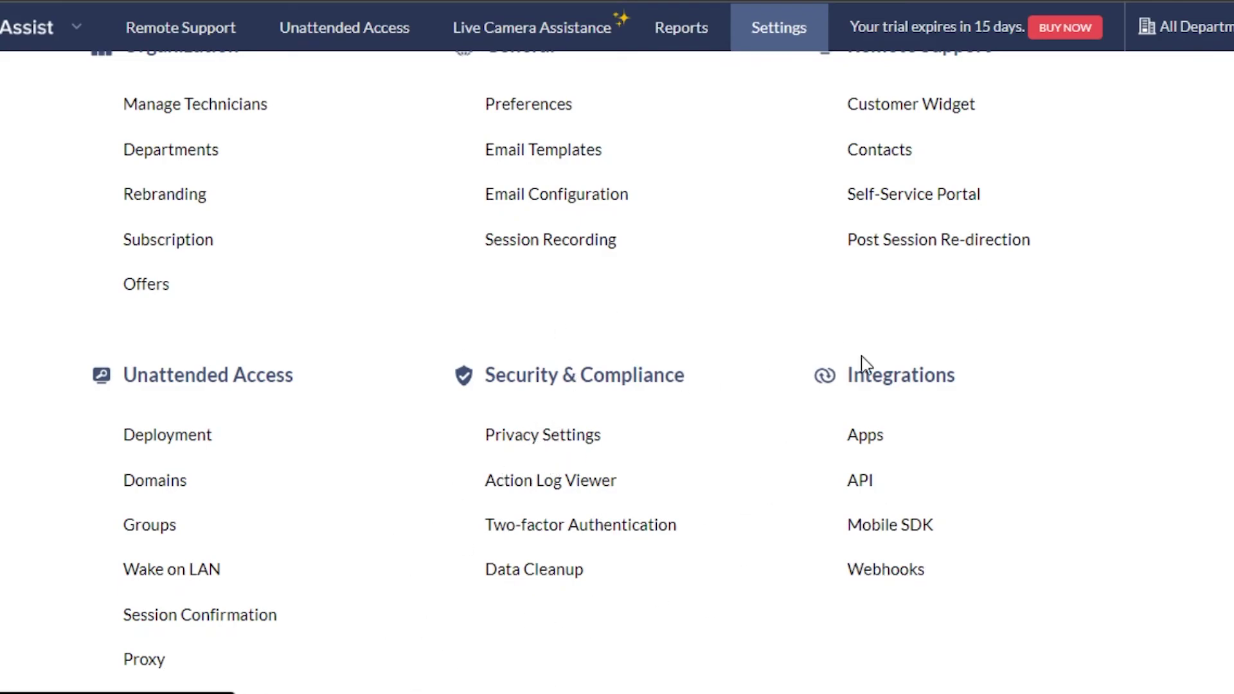
Open Integrations > Apps to see the Zoho Desk, SalesIQ, Mail and Bookings integrations.
left_click(862, 442)
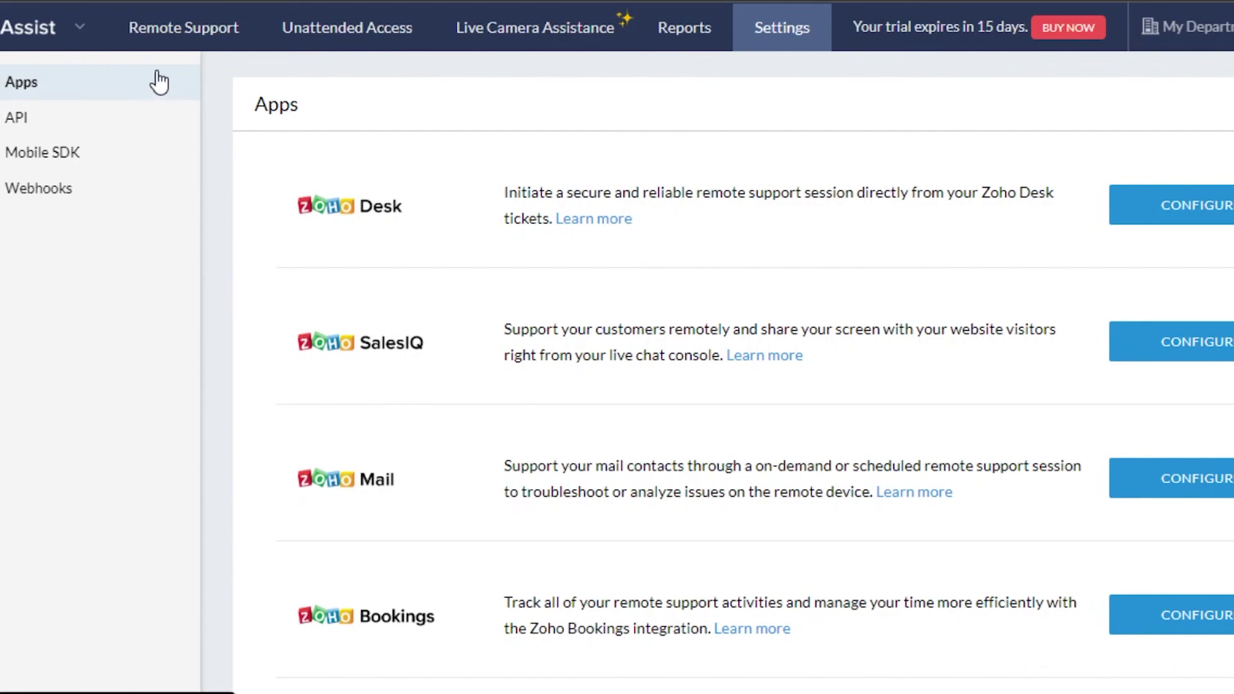
Switch back to the Remote Support tab to view the scheduled Test session.
left_click(202, 27)
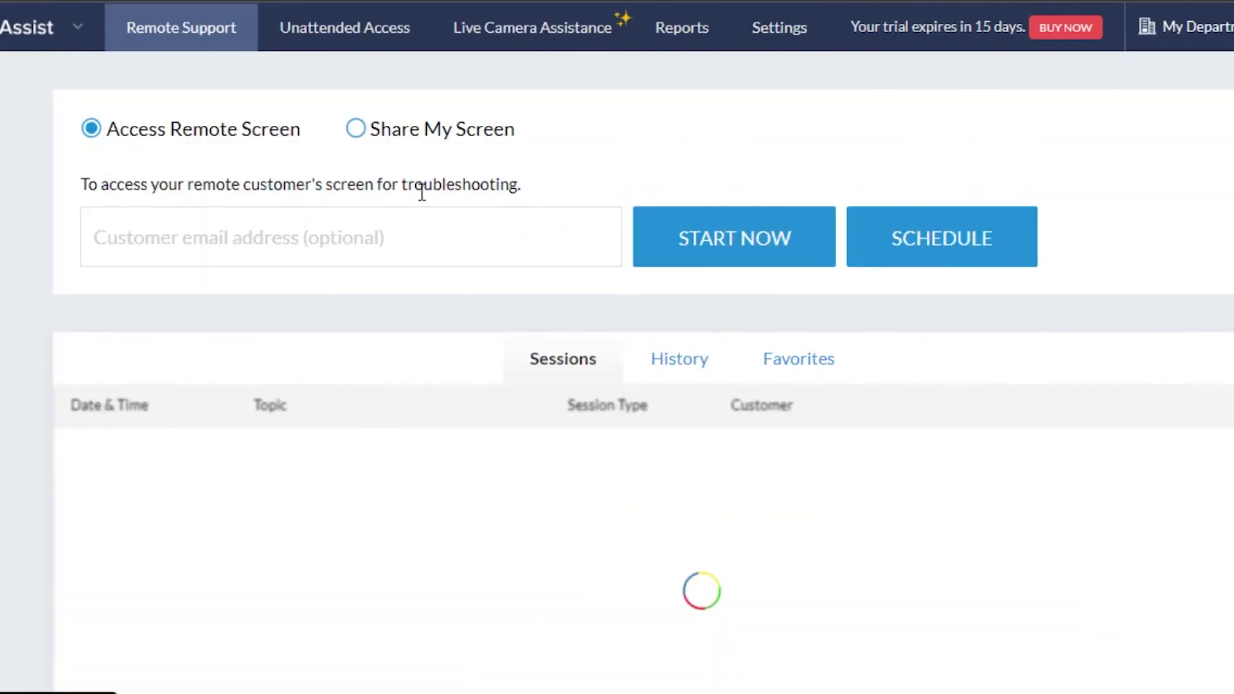